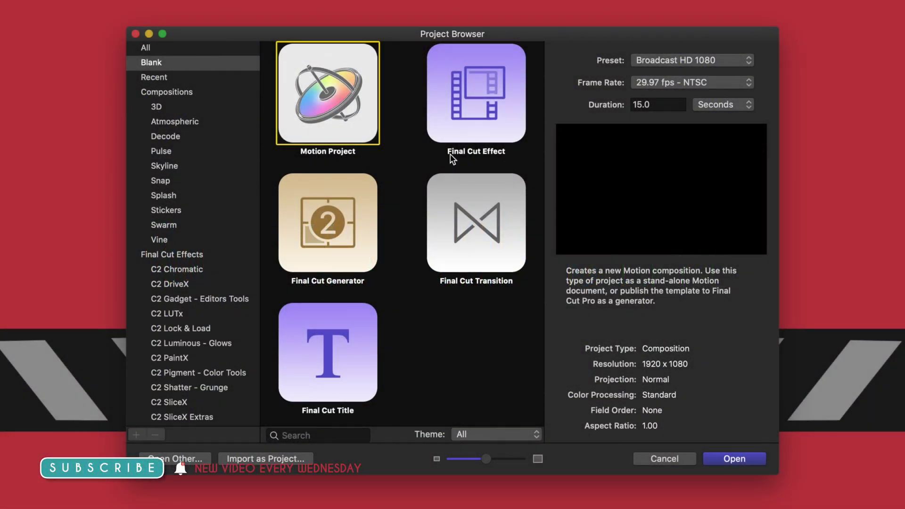
# - Create a new Final Cut Effect project with a duration of 10
pyautogui.click(474, 112)
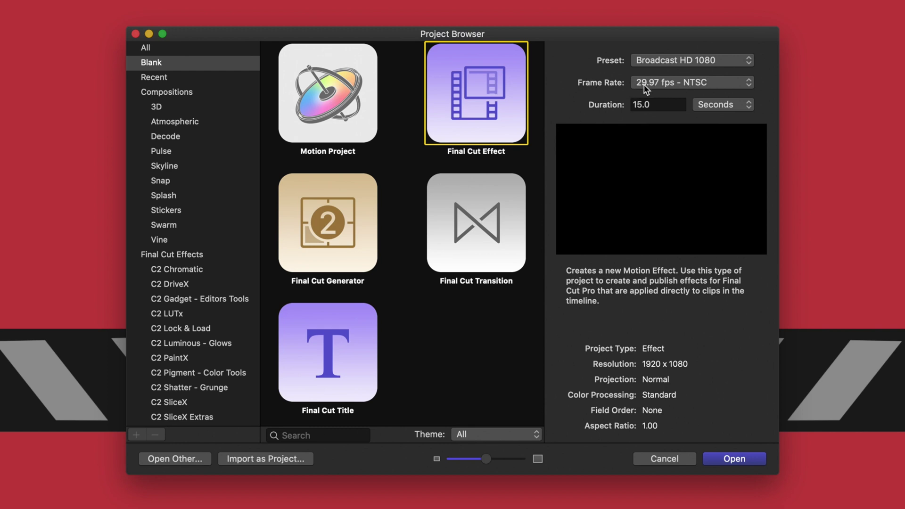
pyautogui.doubleClick(655, 104)
pyautogui.write('10')
pyautogui.press('Return')
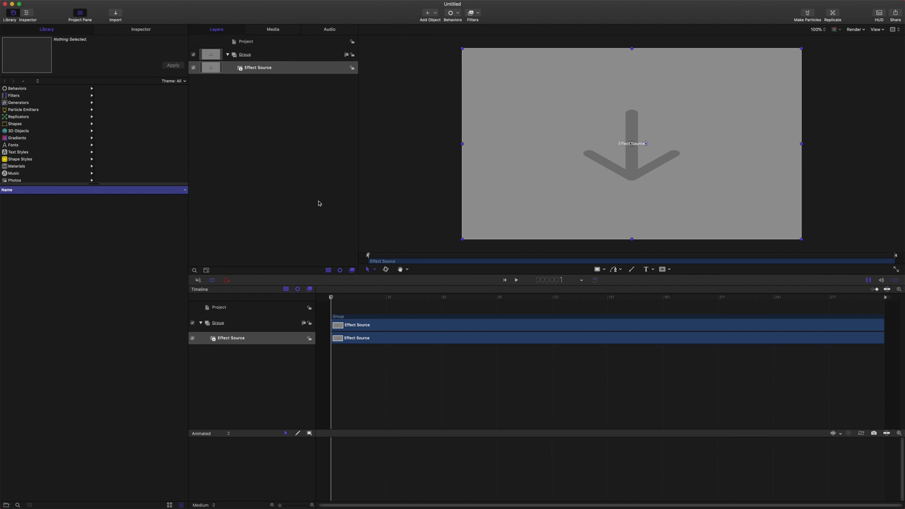
# - Import Light Handheld 60fps 35mm.MP4 above Effect Source and scrub through it
pyautogui.click(318, 203)
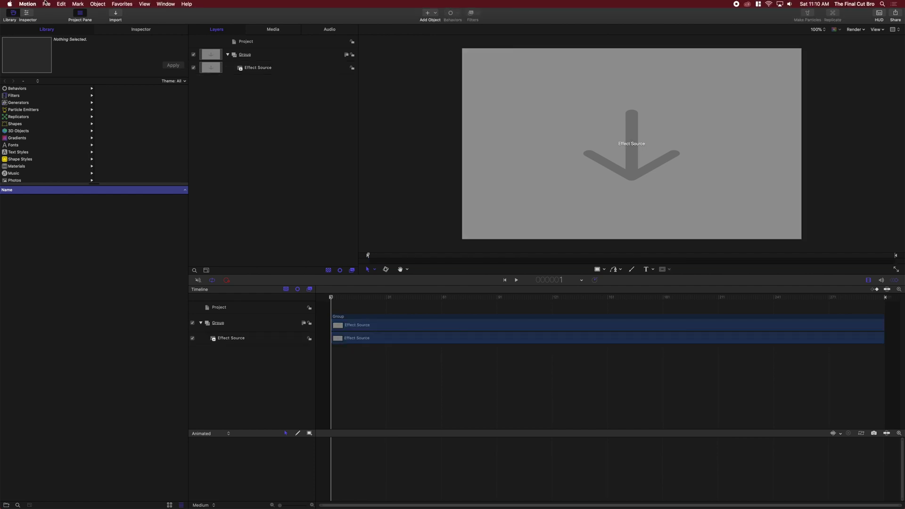
pyautogui.click(46, 4)
pyautogui.click(60, 81)
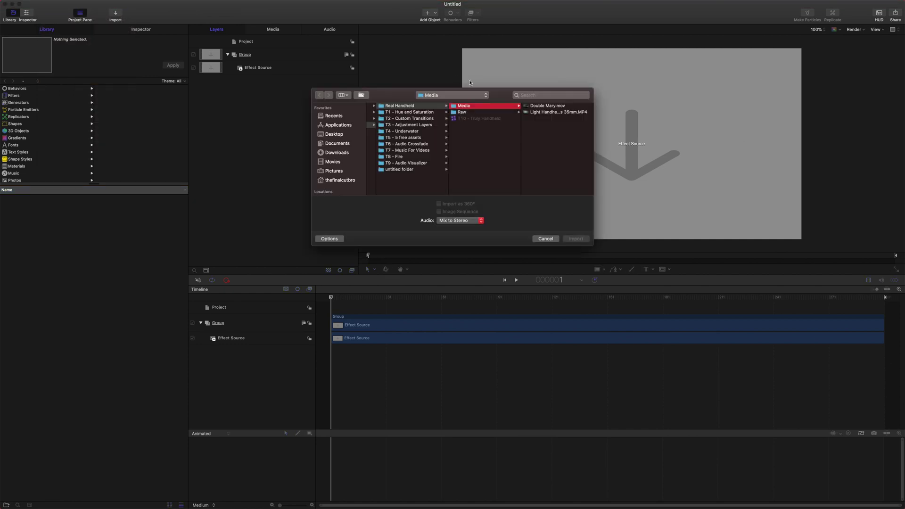
pyautogui.click(549, 113)
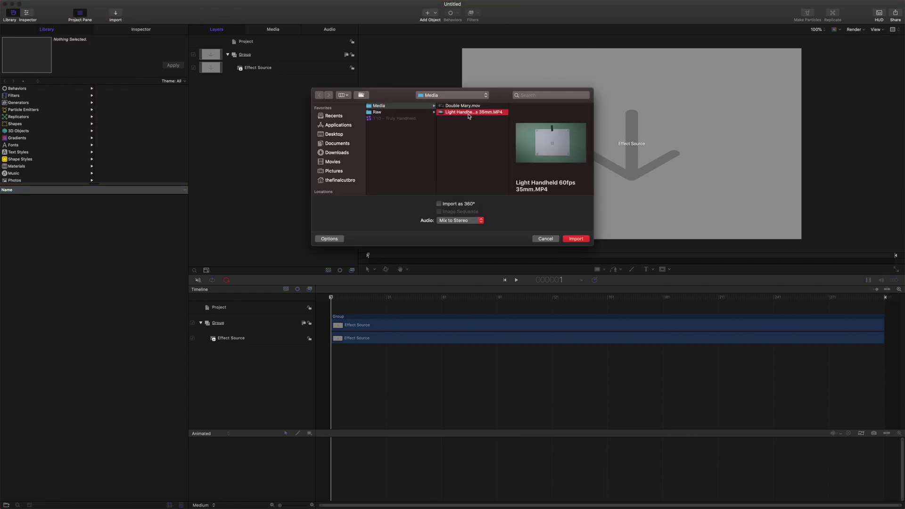
pyautogui.click(577, 239)
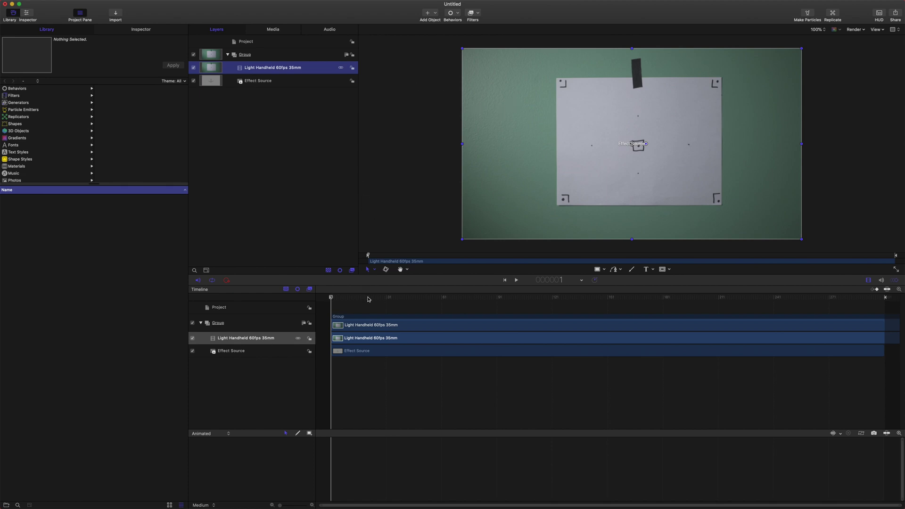
pyautogui.moveTo(368, 299); pyautogui.dragTo(495, 300)
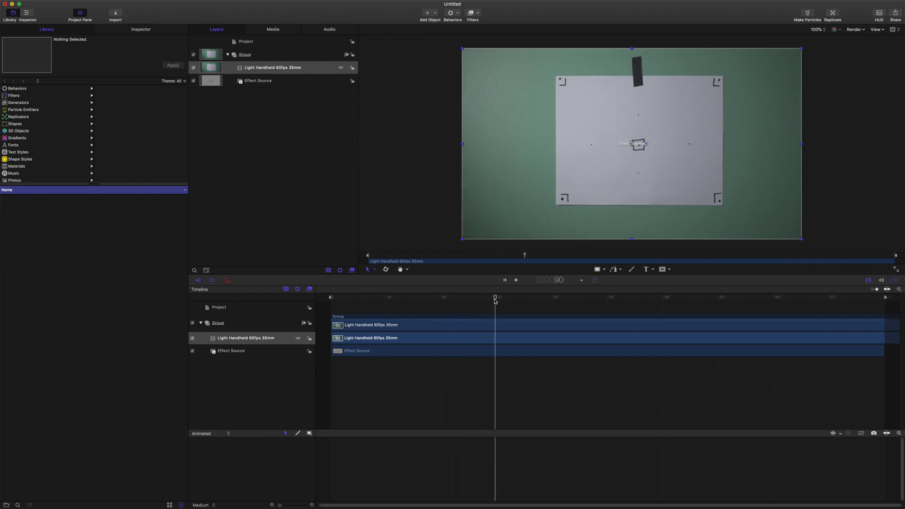
# - Trim the handheld clip's in point to frame 92 and slide it to the project start
pyautogui.moveTo(495, 300)
pyautogui.mouseDown()
pyautogui.moveTo(535, 297)
pyautogui.moveTo(499, 296)
pyautogui.mouseUp()
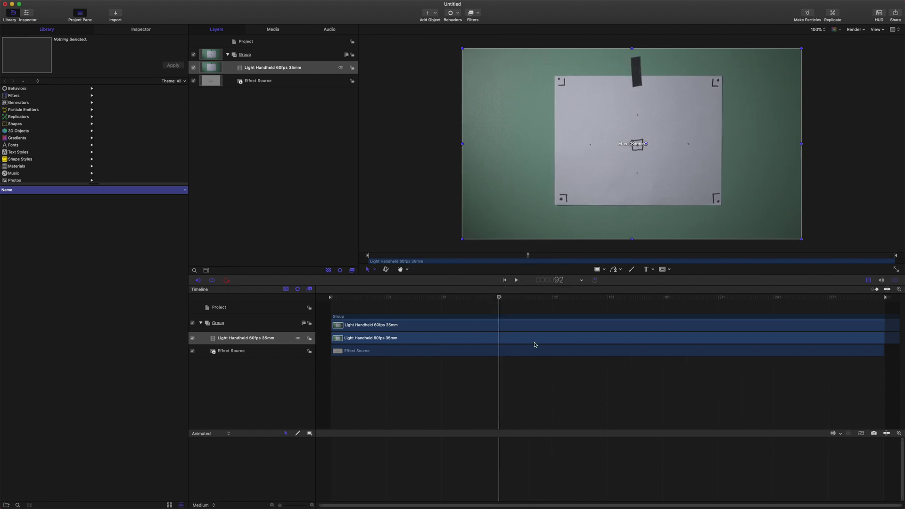
pyautogui.press('i')
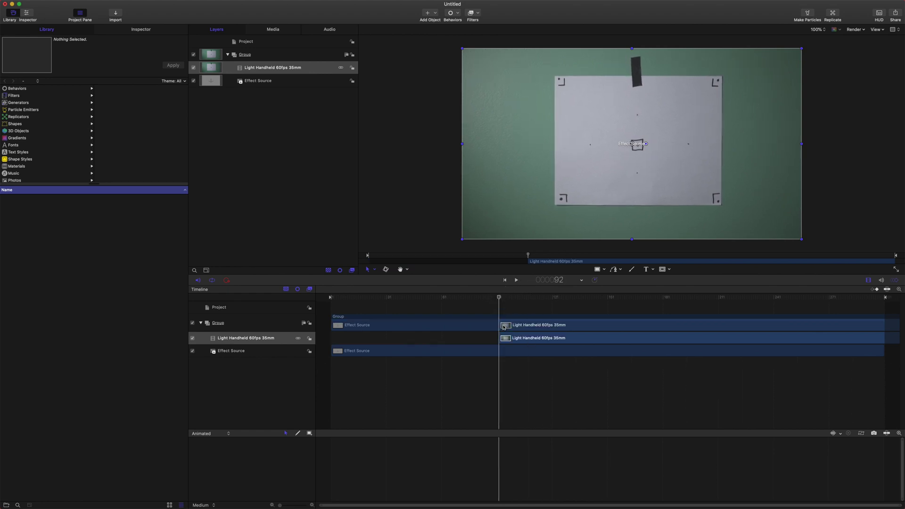
pyautogui.moveTo(529, 340); pyautogui.dragTo(341, 319)
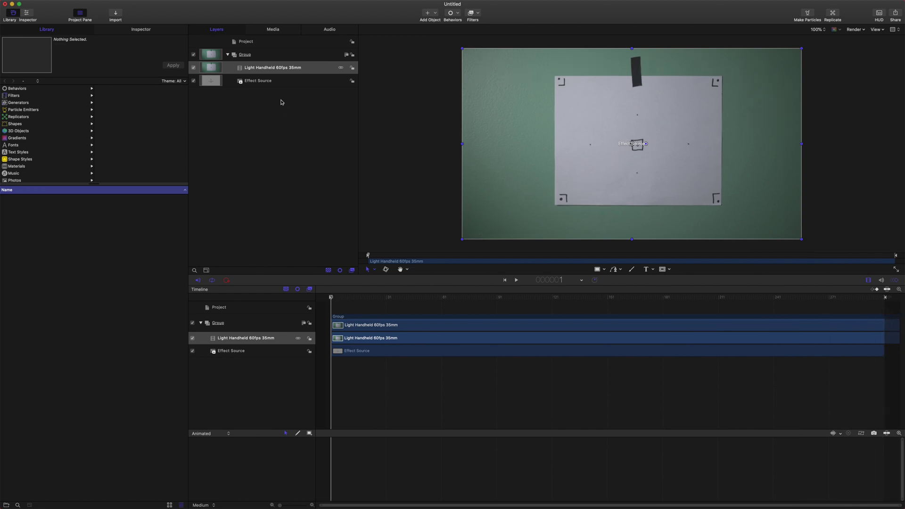
# - Duplicate the clip, test the copy at 50% opacity near frame 300, then delete the copy
pyautogui.press('super+d')
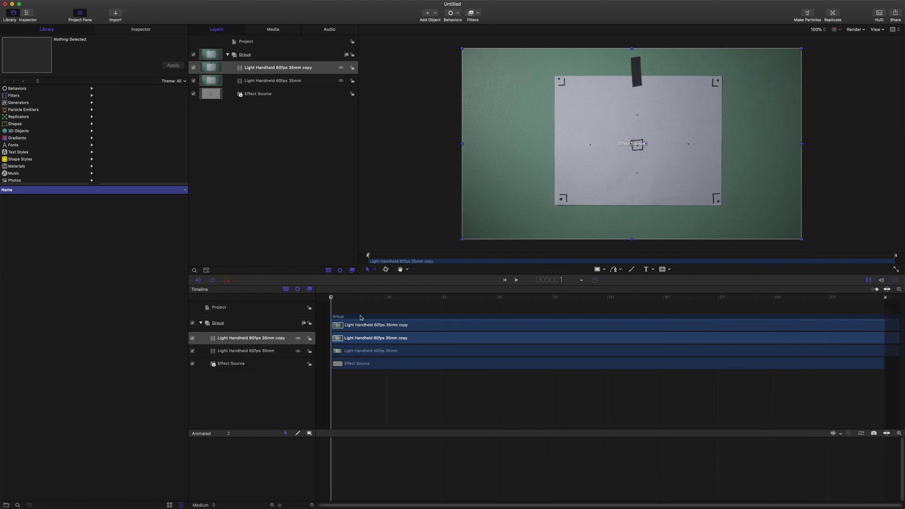
pyautogui.moveTo(349, 339); pyautogui.dragTo(885, 338)
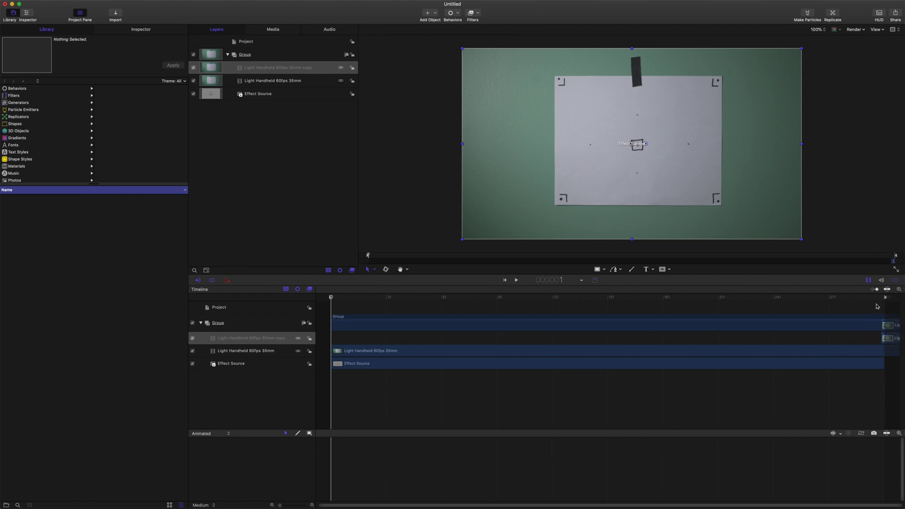
pyautogui.click(875, 298)
pyautogui.moveTo(875, 298); pyautogui.dragTo(883, 297)
pyautogui.click(144, 31)
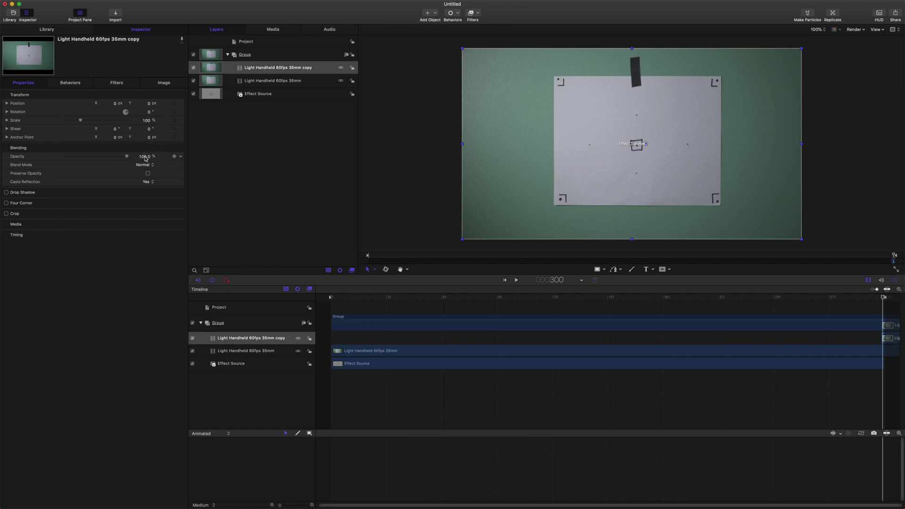
pyautogui.click(146, 157)
pyautogui.write('50')
pyautogui.press('Return')
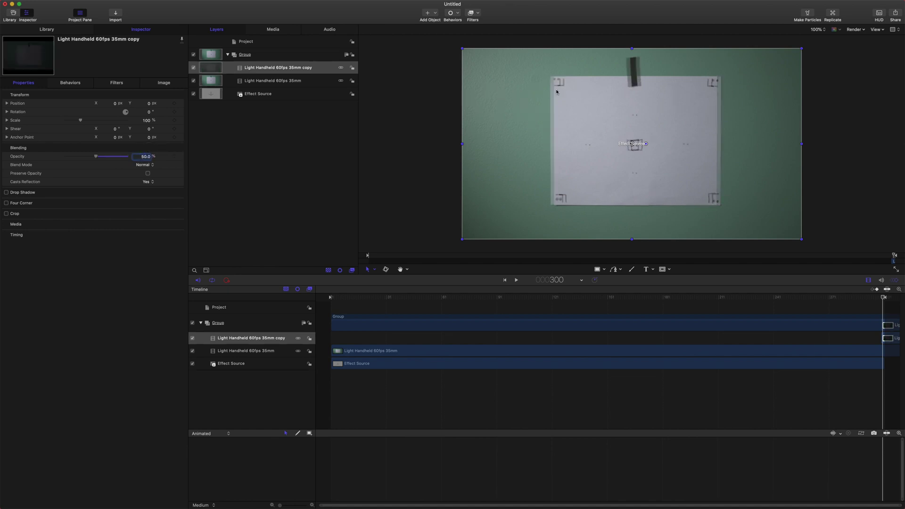
pyautogui.click(884, 338)
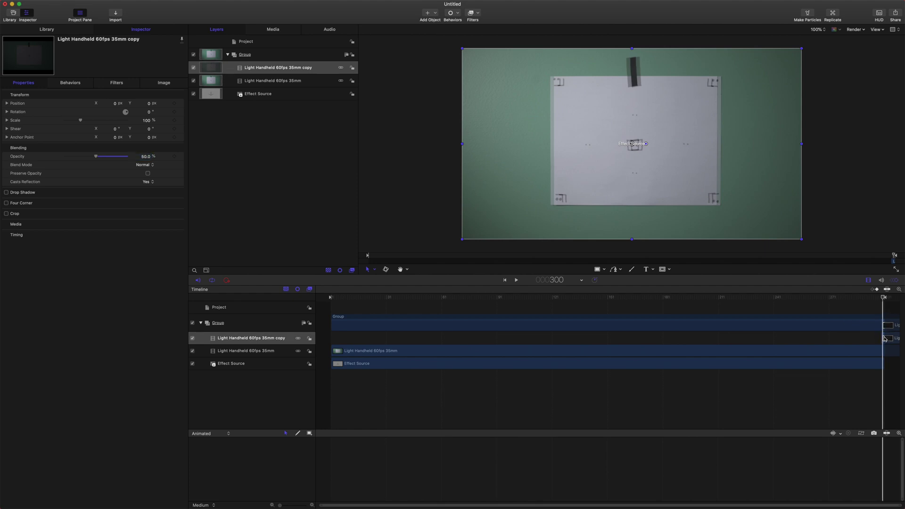
pyautogui.press('Delete')
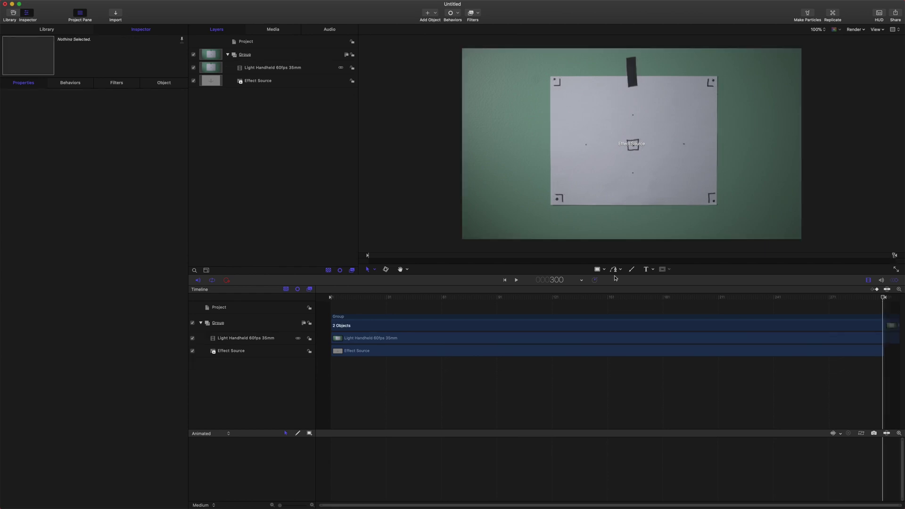
# - Add an Analyze Motion behavior to the handheld clip layer
pyautogui.moveTo(519, 297); pyautogui.dragTo(325, 300)
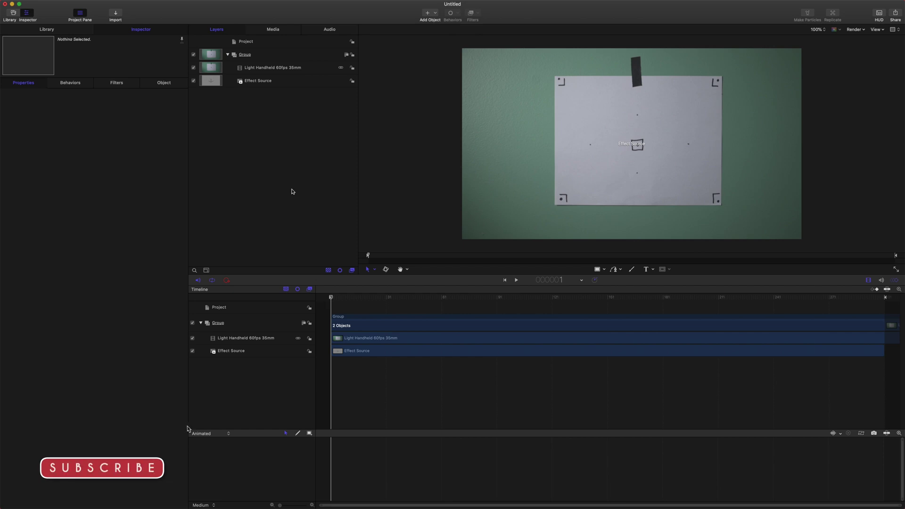
pyautogui.click(325, 69)
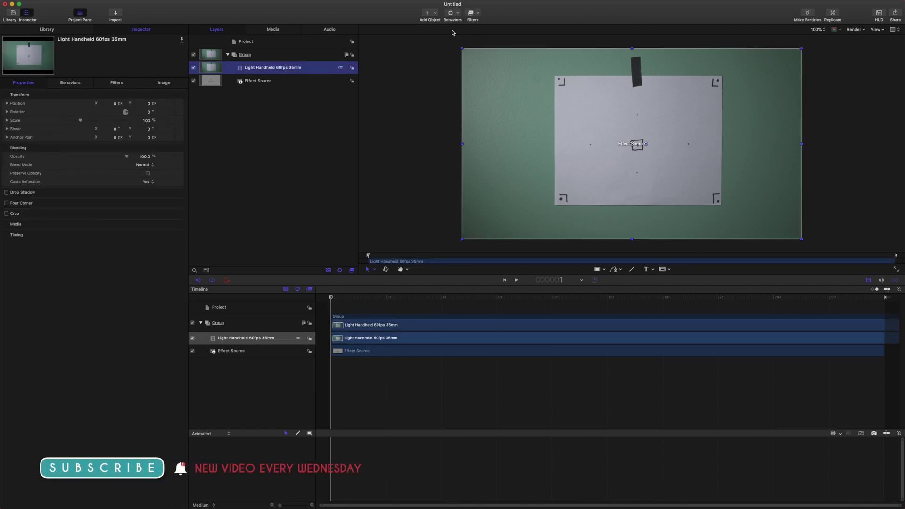
pyautogui.click(457, 16)
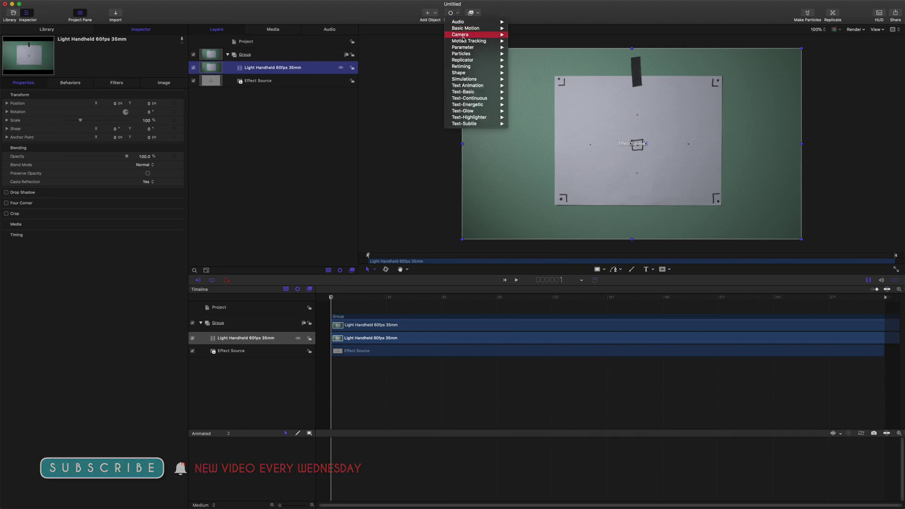
pyautogui.moveTo(472, 41)
pyautogui.click(537, 42)
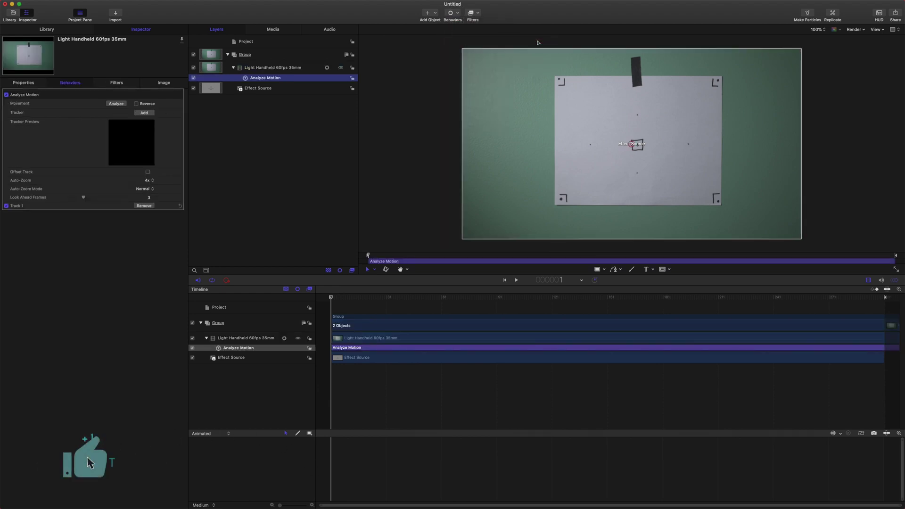
# - Place Track 1 on the top-left dot and Track 2 on the bottom-right dot, then analyze
pyautogui.moveTo(630, 146); pyautogui.dragTo(559, 80)
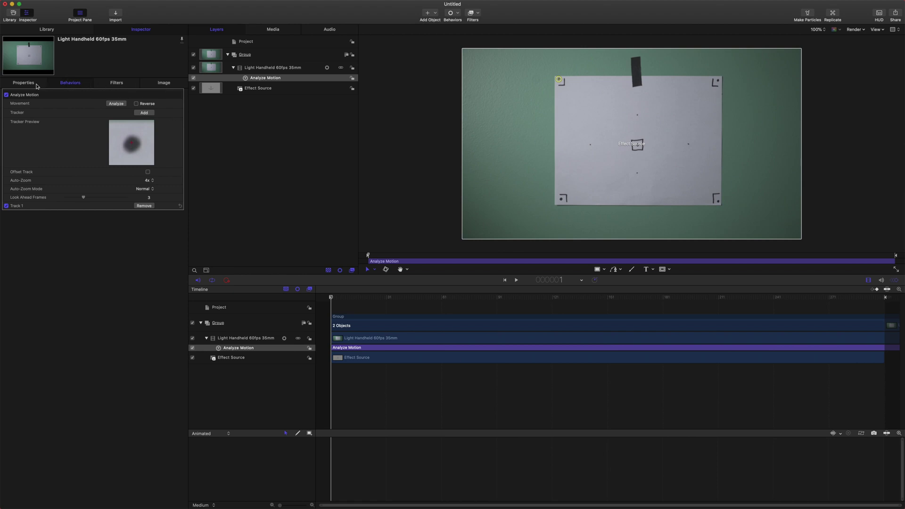
pyautogui.click(148, 115)
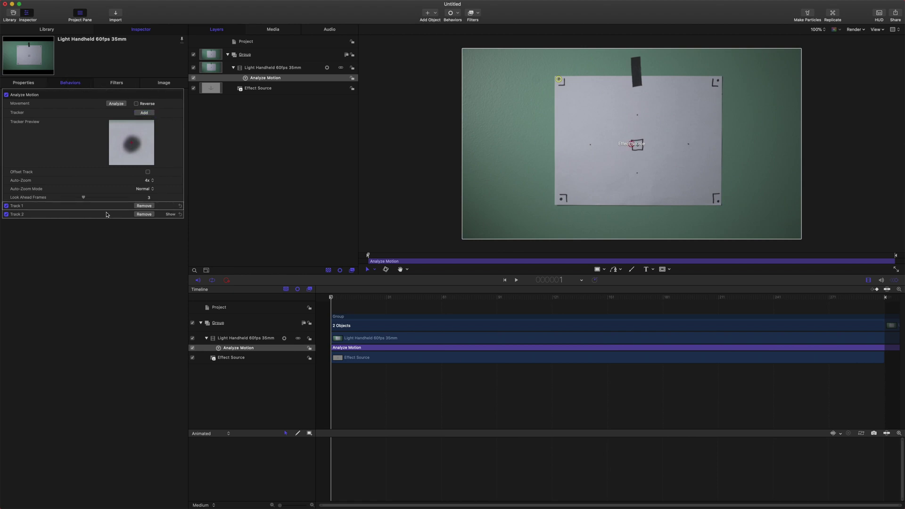
pyautogui.moveTo(629, 148); pyautogui.dragTo(717, 201)
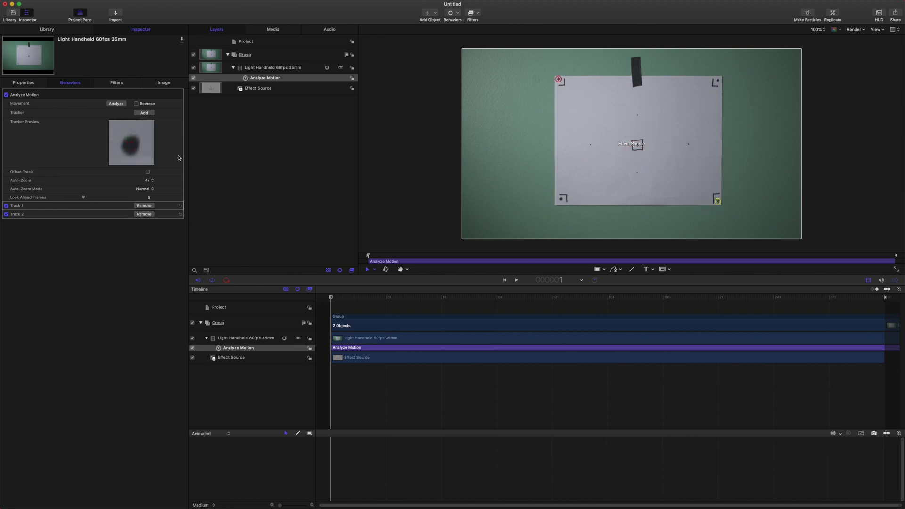
pyautogui.click(116, 104)
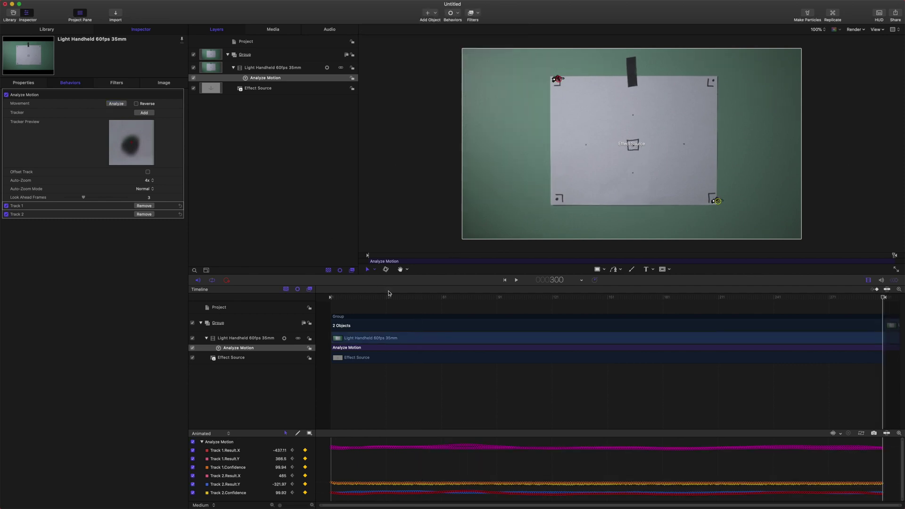
pyautogui.moveTo(389, 296); pyautogui.dragTo(318, 297)
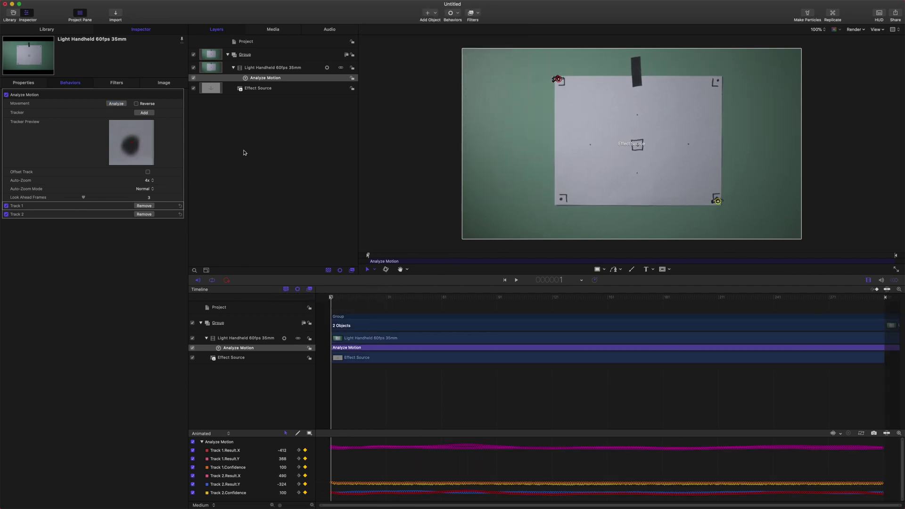
pyautogui.click(289, 89)
# - Add a Match Move to Effect Source sourced from Analyze Motion, adjusting rotation but not scale
pyautogui.click(459, 15)
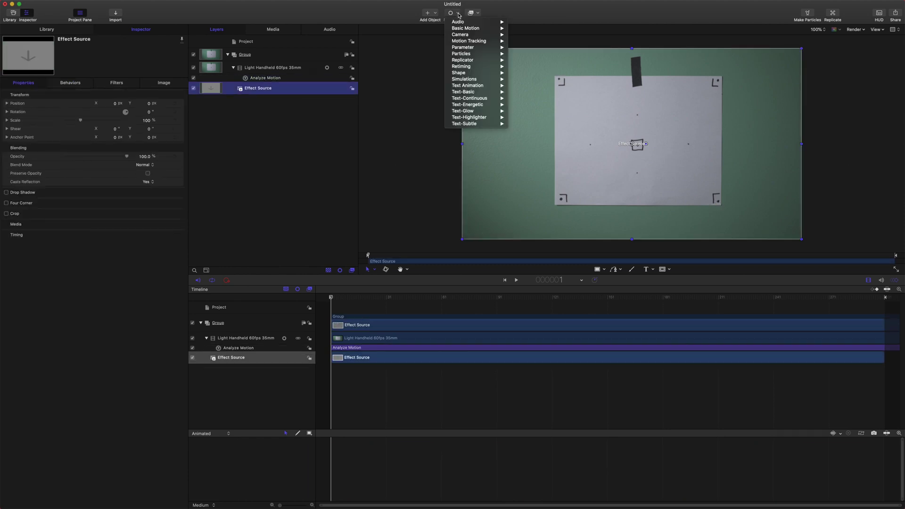
pyautogui.moveTo(463, 41)
pyautogui.click(528, 47)
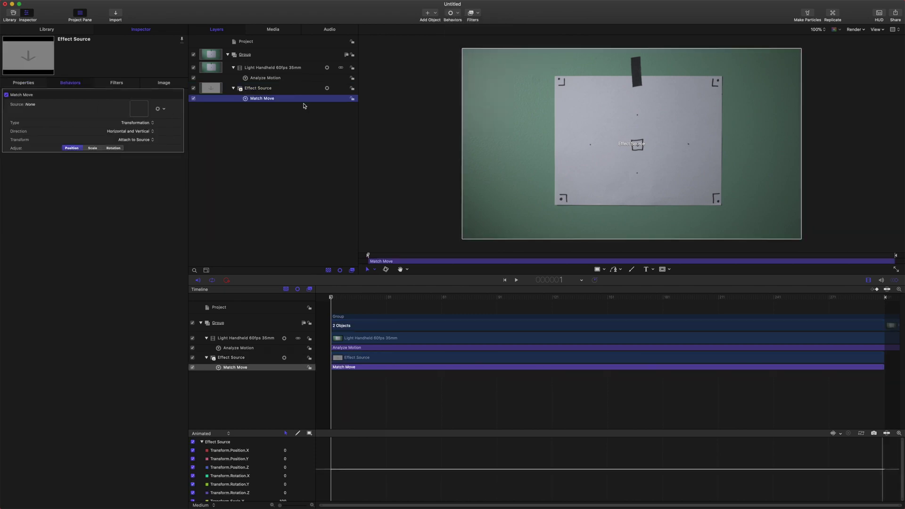
pyautogui.moveTo(265, 78); pyautogui.dragTo(140, 108)
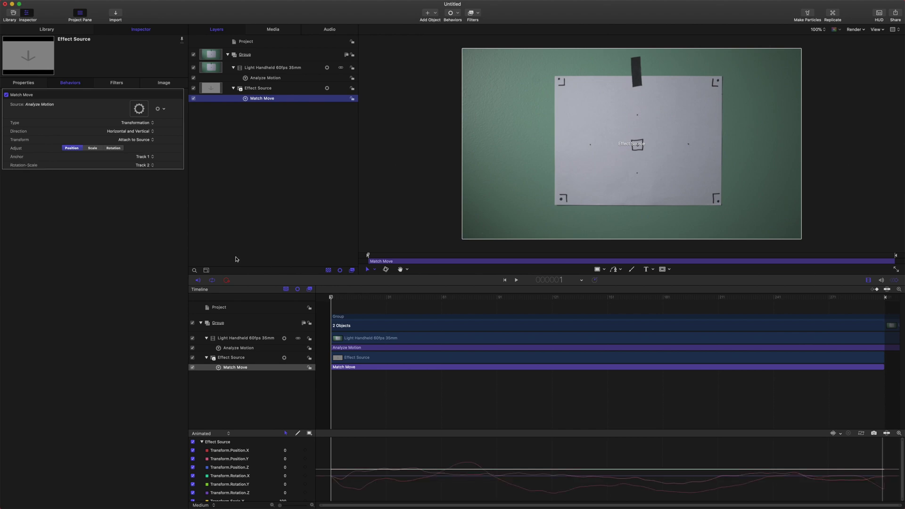
pyautogui.click(113, 148)
pyautogui.click(94, 148)
pyautogui.click(97, 149)
# - Scrub the timeline to check that Effect Source follows the tracked motion
pyautogui.moveTo(356, 297); pyautogui.dragTo(463, 288)
pyautogui.click(275, 89)
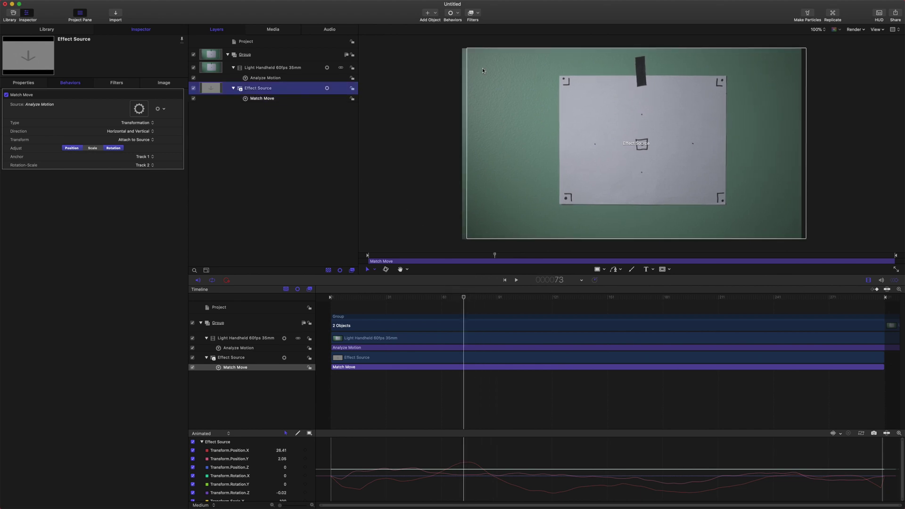
pyautogui.moveTo(467, 300); pyautogui.dragTo(316, 289)
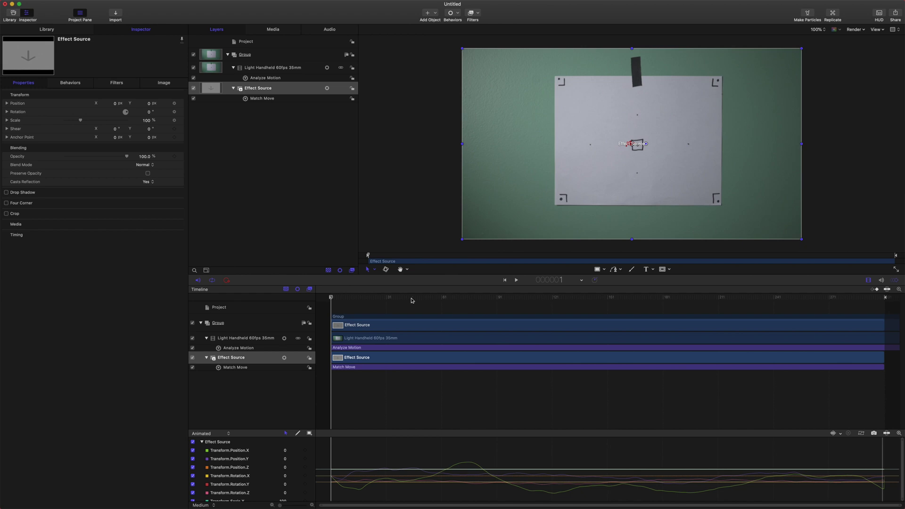
pyautogui.moveTo(401, 299); pyautogui.dragTo(811, 298)
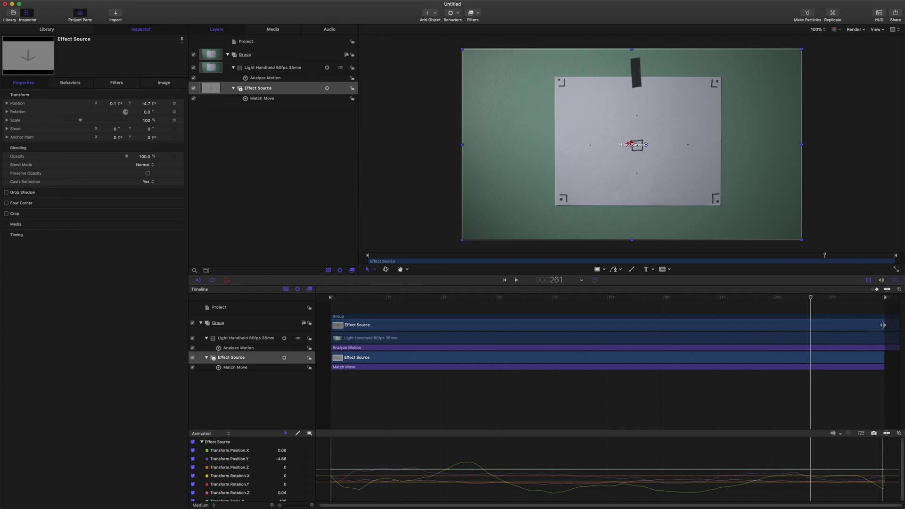
# - Change the marker near the clip's end to Project Loop End, then return to frame 1
pyautogui.moveTo(585, 299); pyautogui.dragTo(886, 301)
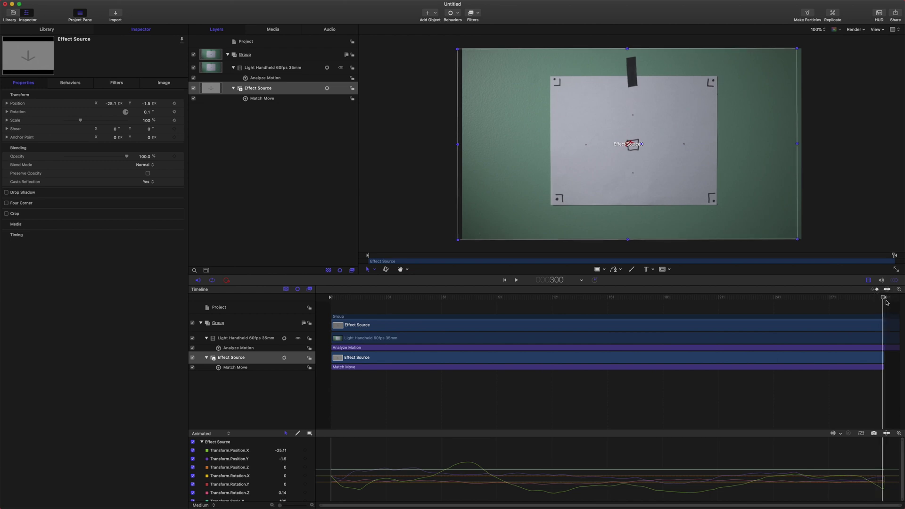
pyautogui.click(858, 298)
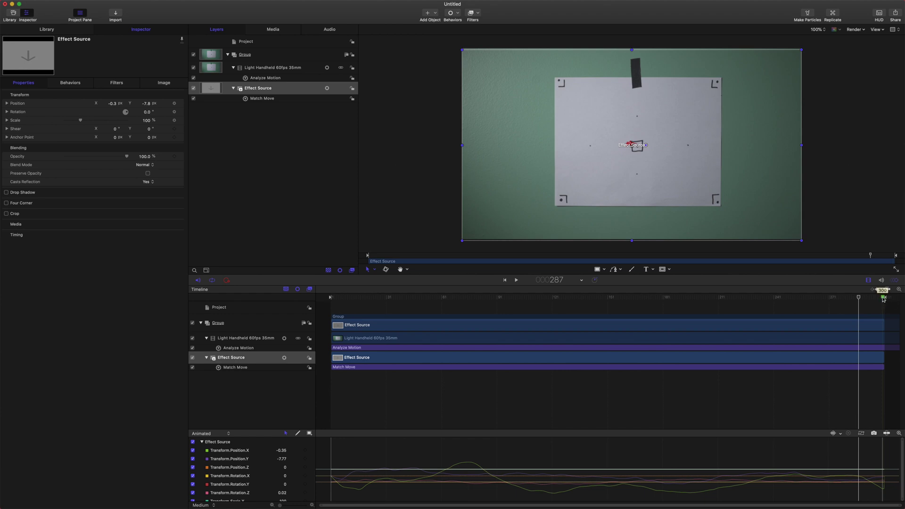
pyautogui.doubleClick(884, 298)
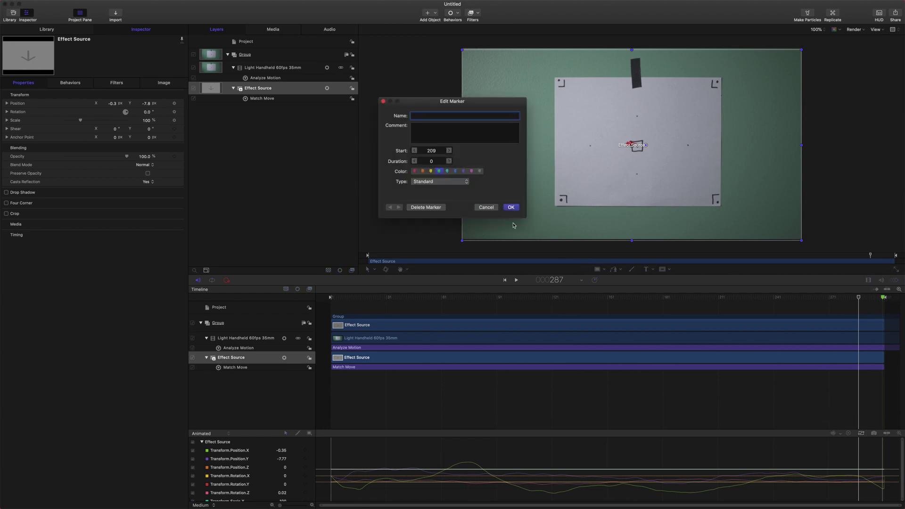
pyautogui.click(417, 181)
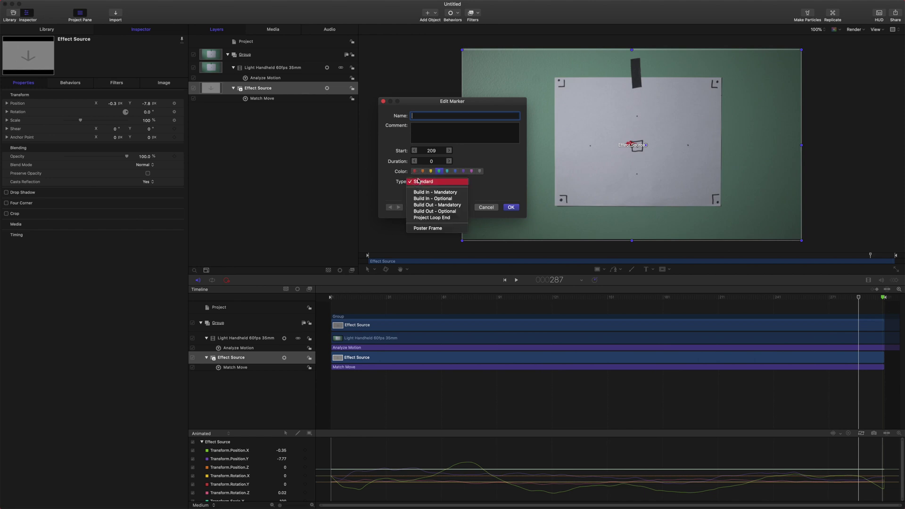
pyautogui.click(426, 218)
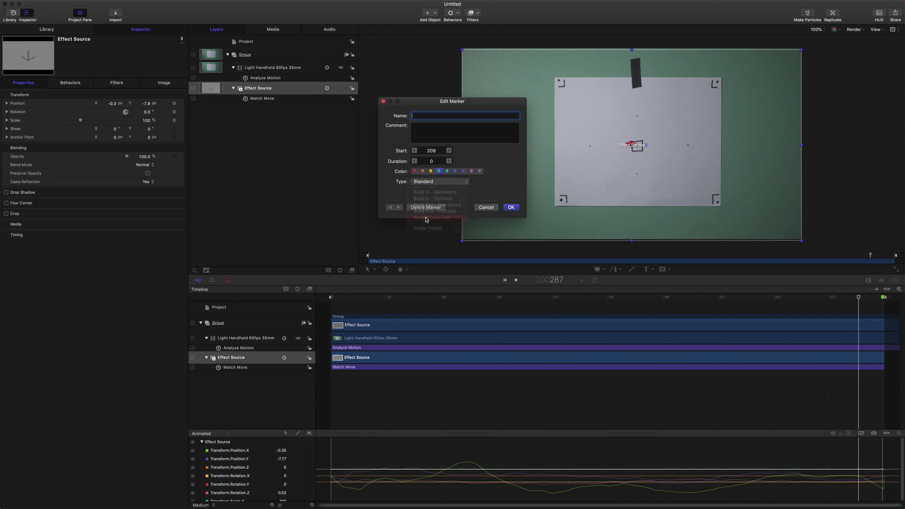
pyautogui.click(510, 207)
pyautogui.moveTo(346, 297)
pyautogui.mouseDown()
pyautogui.moveTo(533, 319)
pyautogui.moveTo(883, 329)
pyautogui.mouseUp()
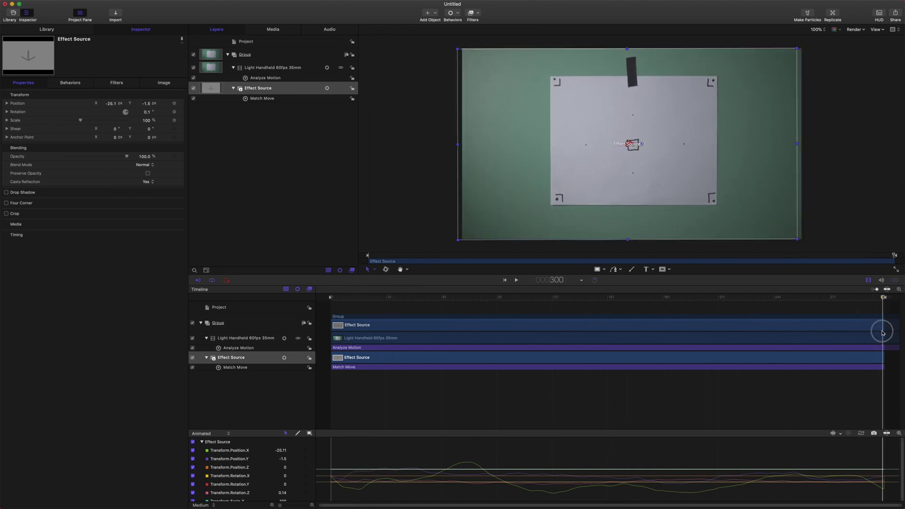
pyautogui.press('Home')
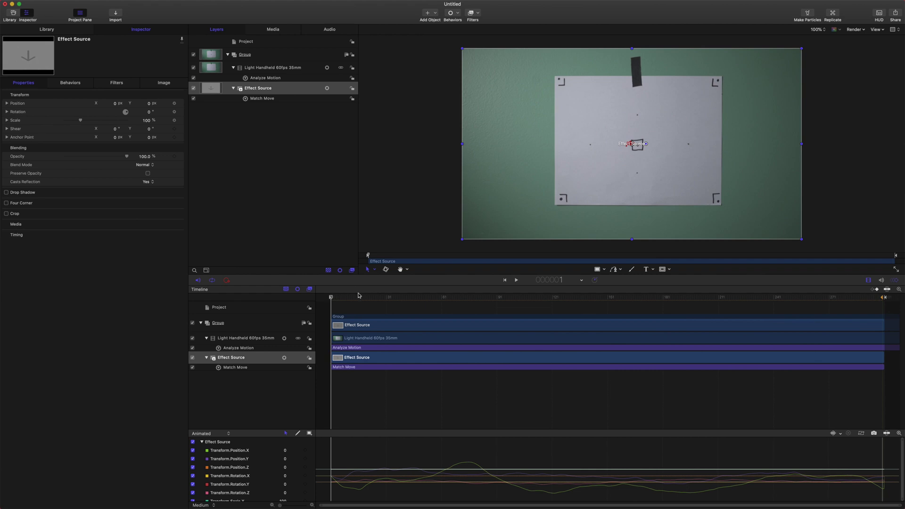
pyautogui.click(358, 293)
# - Show the Match Move behaviour's settings for Effect Source in the Behaviors inspector
pyautogui.click(280, 99)
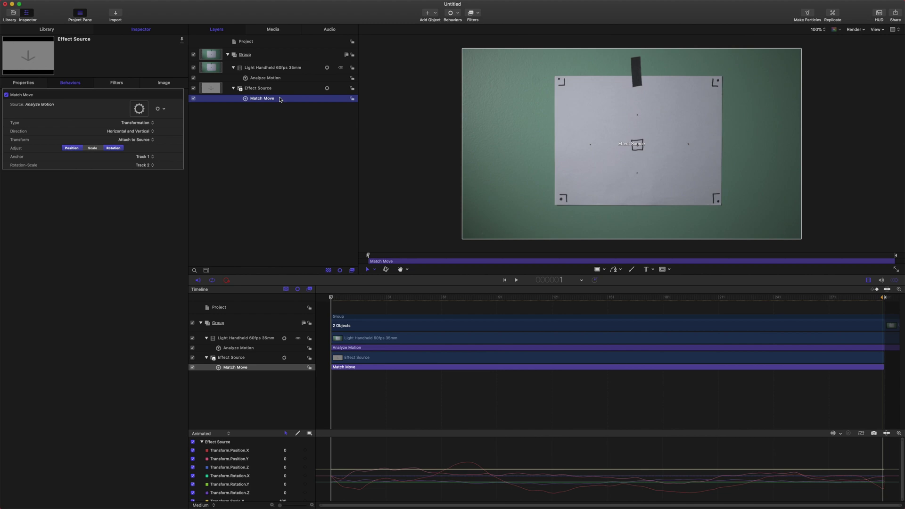
pyautogui.click(259, 68)
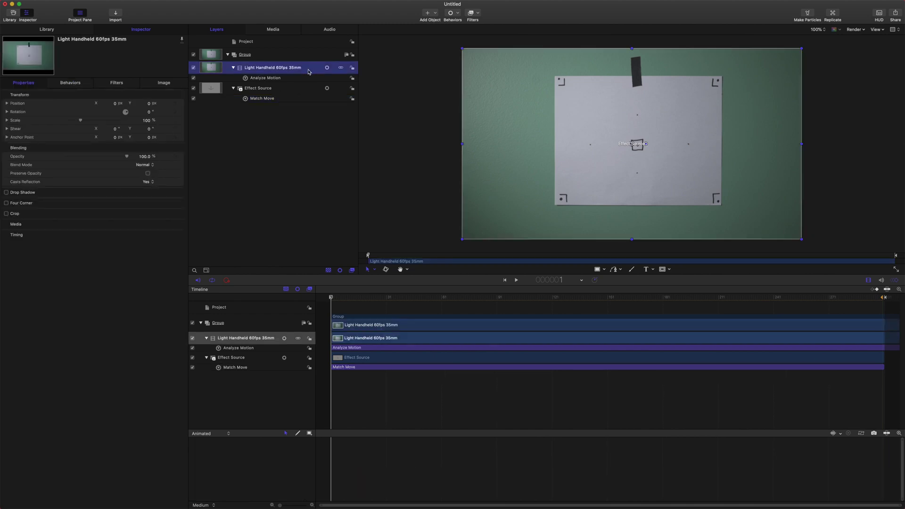
pyautogui.click(282, 100)
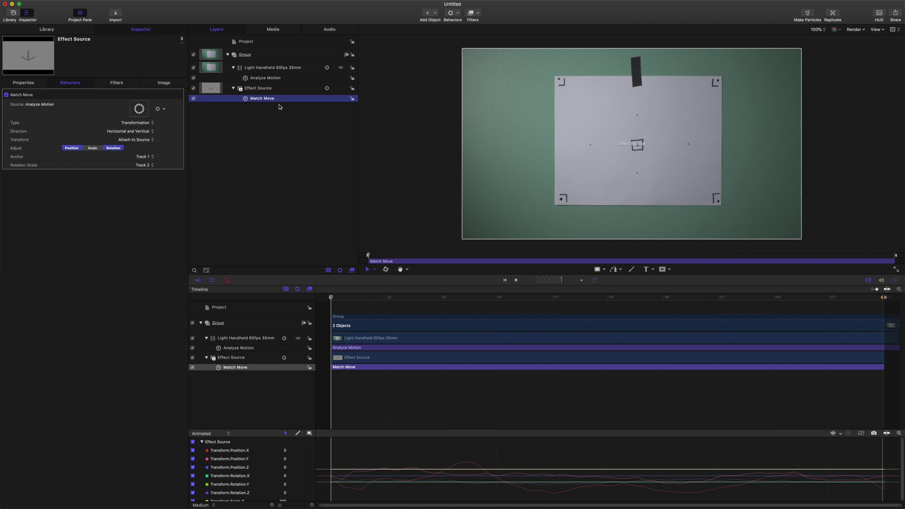
# - Use Object > Convert to Keyframes to bake Effect Source's Match Move into keyframes
pyautogui.click(99, 4)
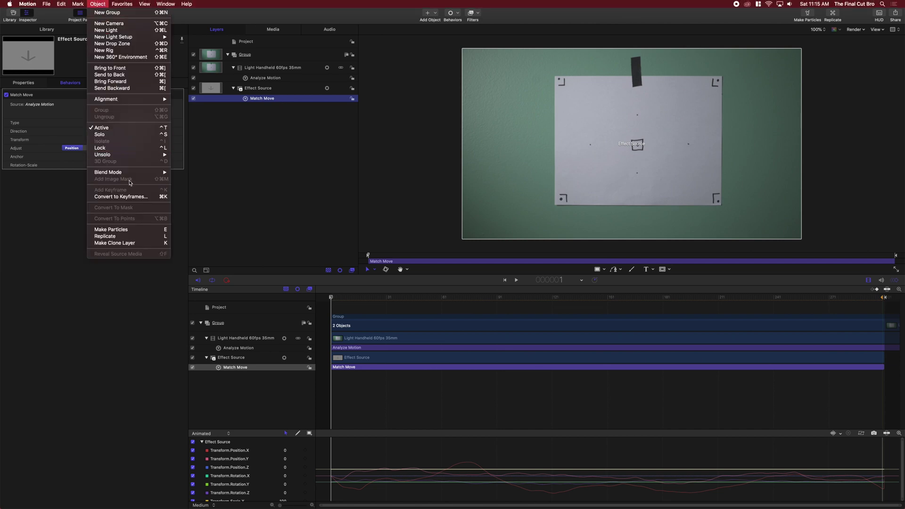
pyautogui.click(135, 197)
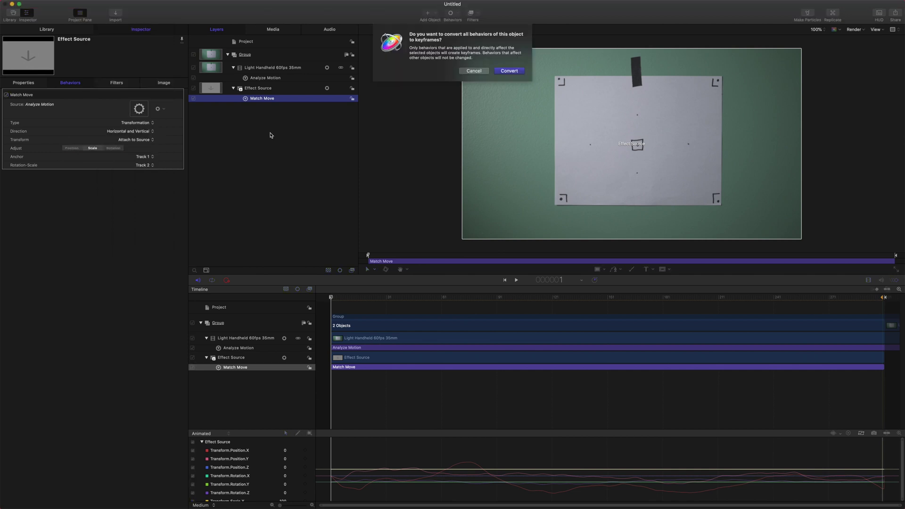
pyautogui.click(512, 71)
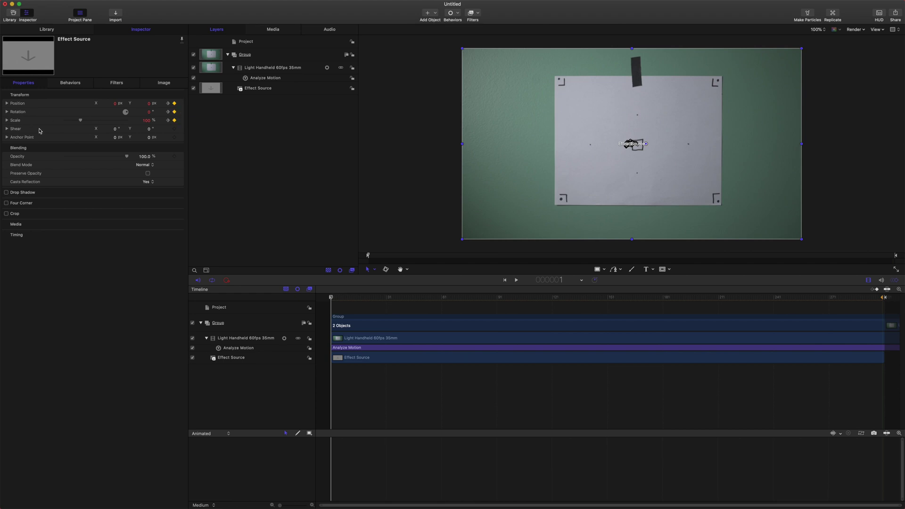
# - Delete the Light Handheld 60fps 35mm layer and preview Effect Source's baked keyframe shake
pyautogui.moveTo(355, 297); pyautogui.dragTo(325, 301)
pyautogui.click(282, 71)
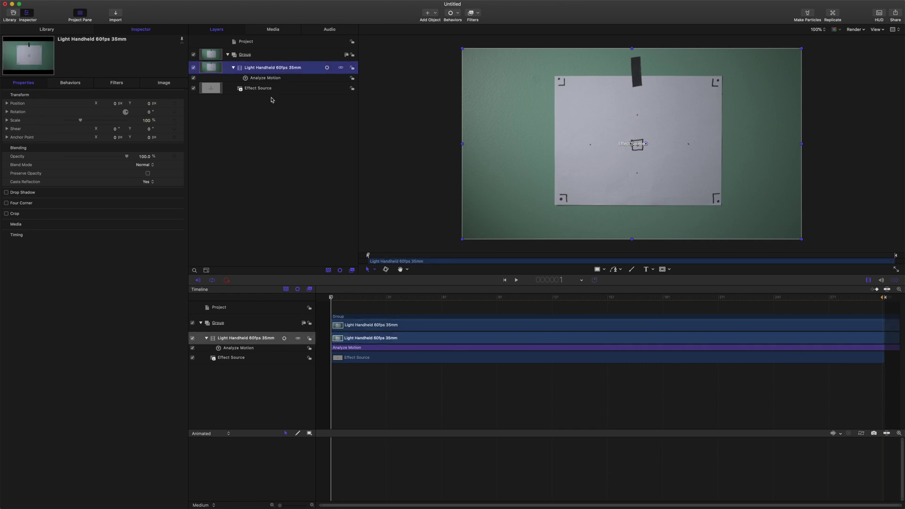
pyautogui.press('Delete')
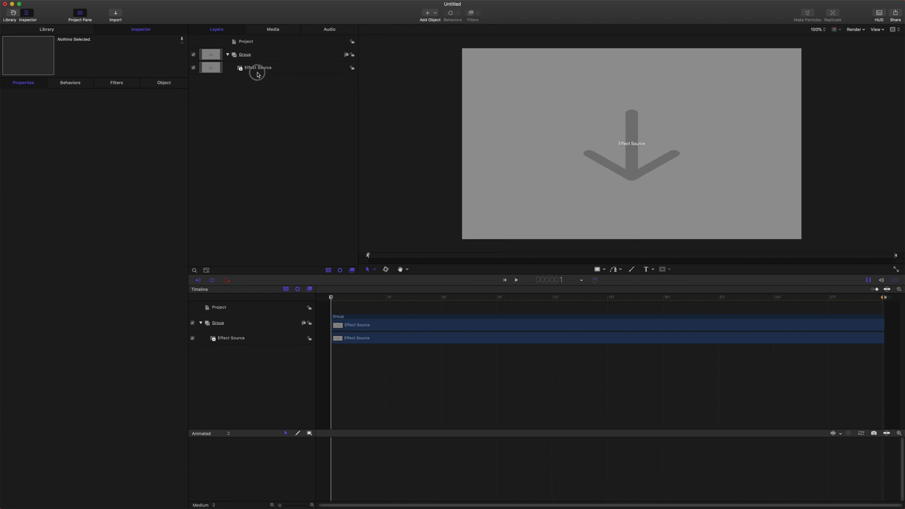
pyautogui.click(255, 69)
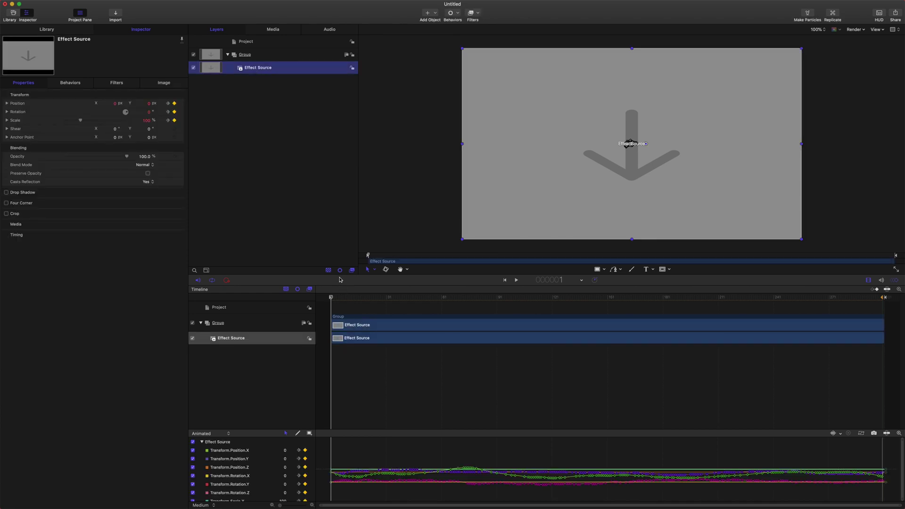
pyautogui.moveTo(342, 292); pyautogui.dragTo(292, 304)
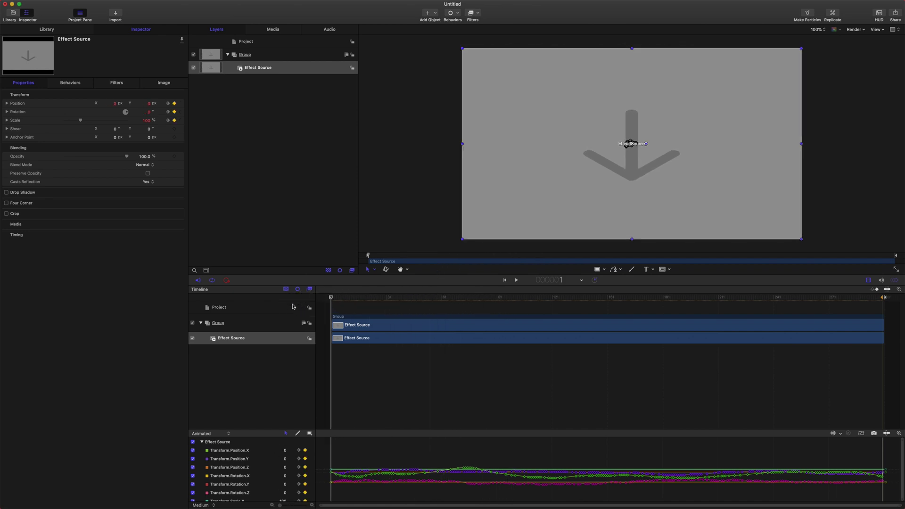
pyautogui.click(262, 54)
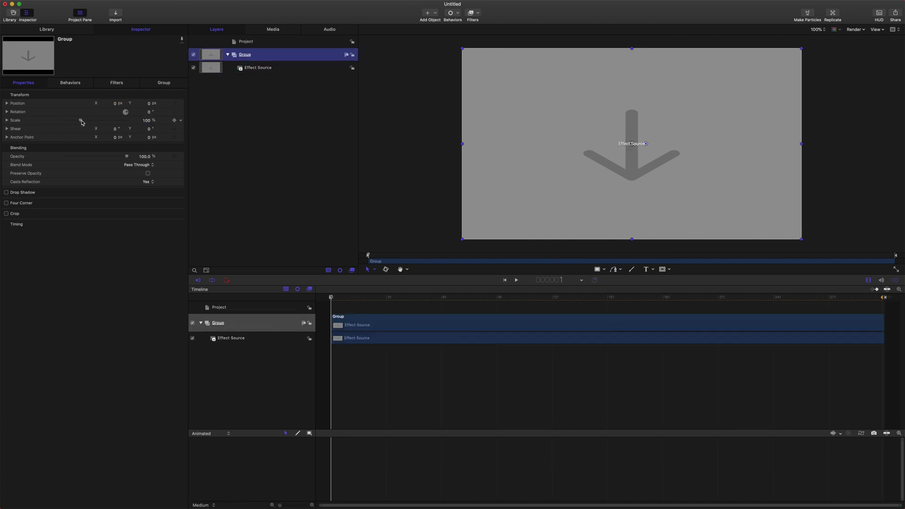
# - Set the Group's Scale from 100% to 105% and scrub to preview the shake
pyautogui.moveTo(82, 122); pyautogui.dragTo(83, 122)
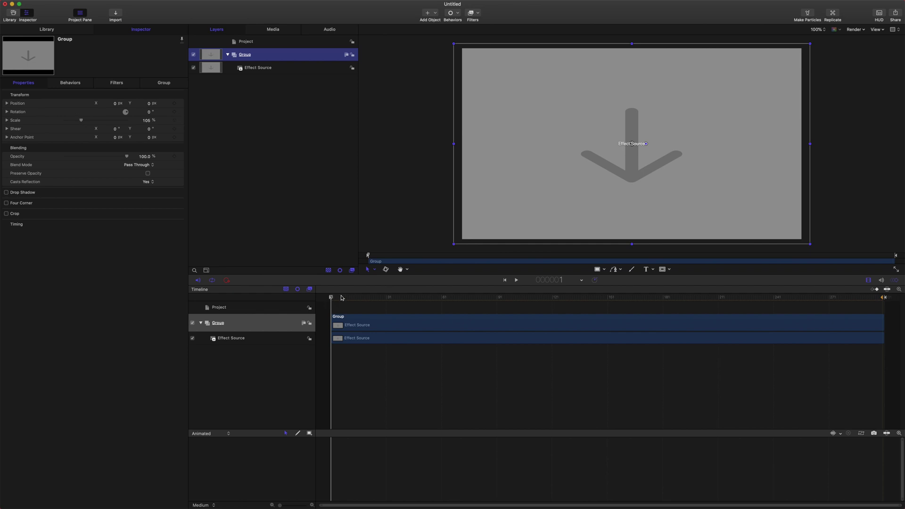
pyautogui.moveTo(342, 298); pyautogui.dragTo(256, 307)
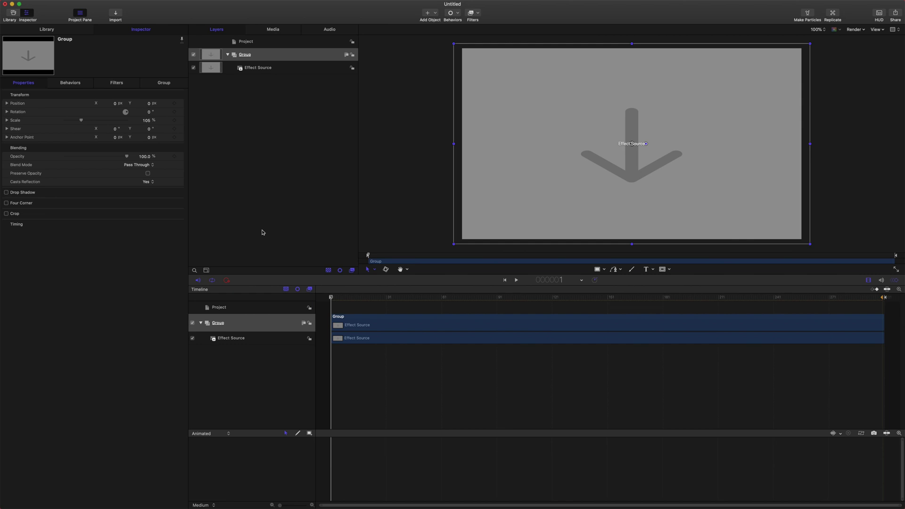
# - Start publishing the Motion effect and enter the template name Handheld 35mm
pyautogui.press('super+s')
pyautogui.click(46, 3)
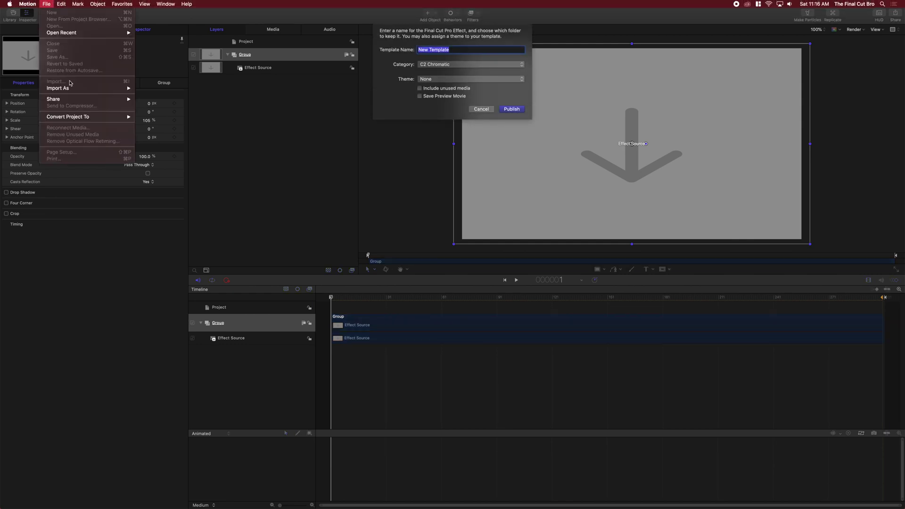
pyautogui.click(255, 136)
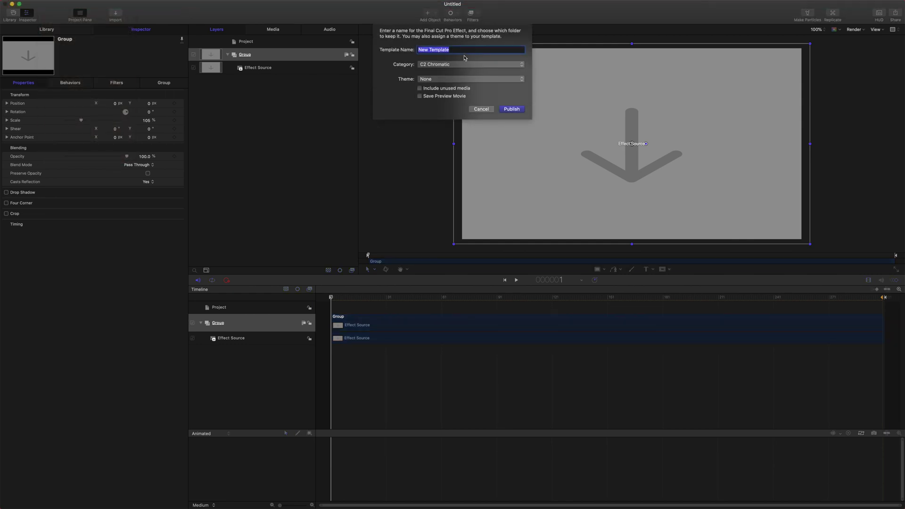
pyautogui.write('Handhl')
pyautogui.write('ld 35mm')
# - Create a new Handheld template category and publish the effect to Final Cut Pro
pyautogui.click(469, 64)
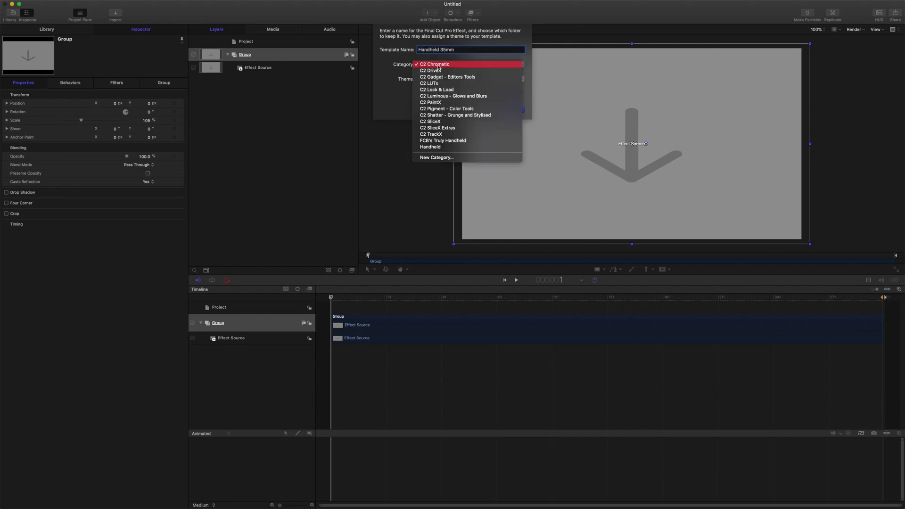
pyautogui.click(448, 157)
pyautogui.write('Handheld')
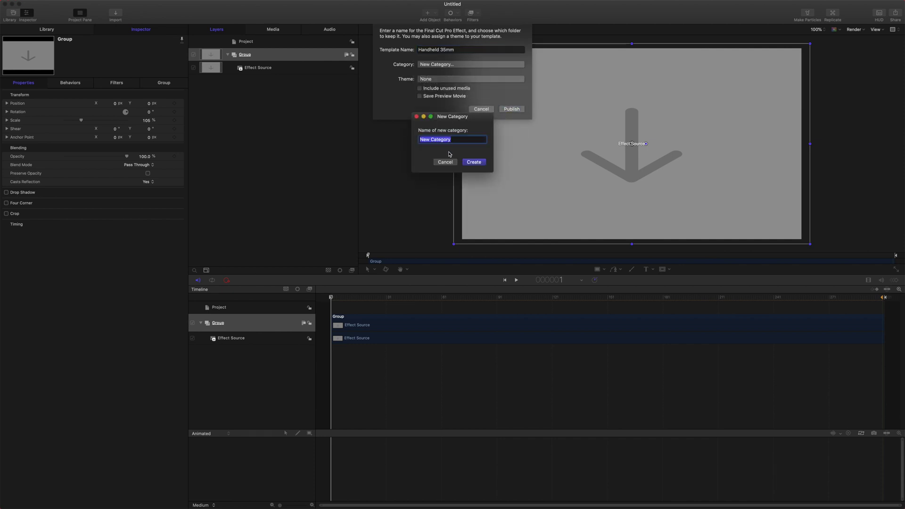
pyautogui.press('Return')
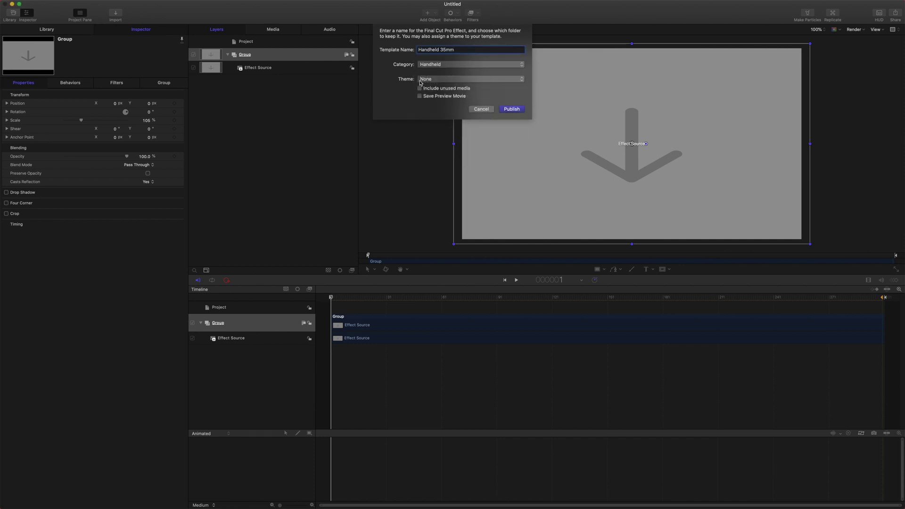
pyautogui.click(510, 108)
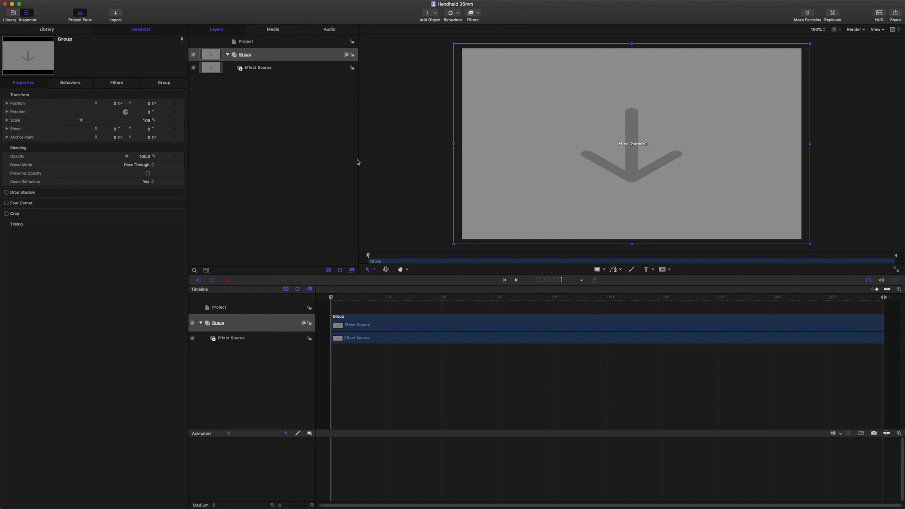
pyautogui.hotkey('ctrl', 'Right')
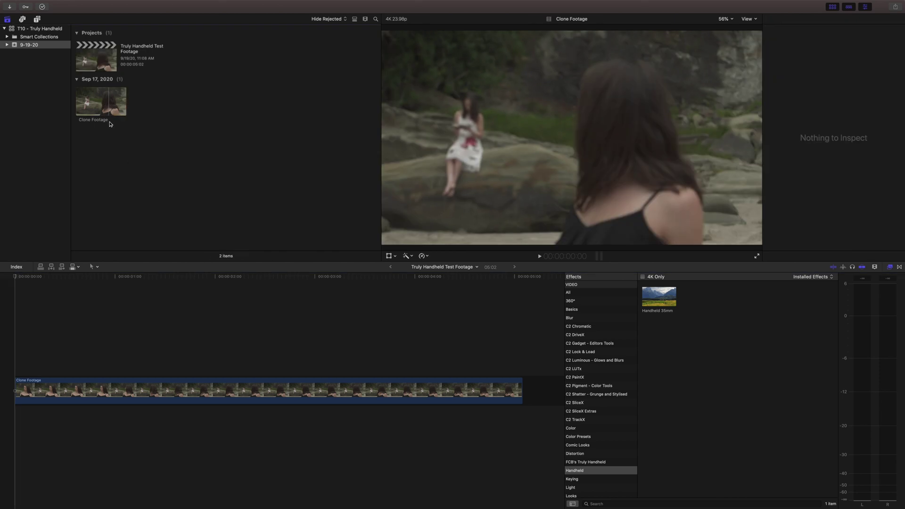
# - Select the Clone Footage clip in the timeline and show the Handheld effects category
pyautogui.click(104, 118)
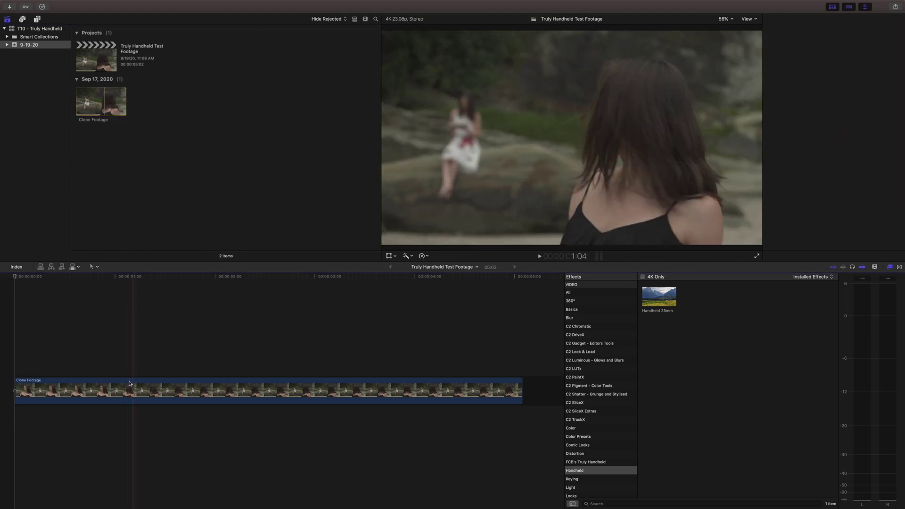
pyautogui.click(105, 386)
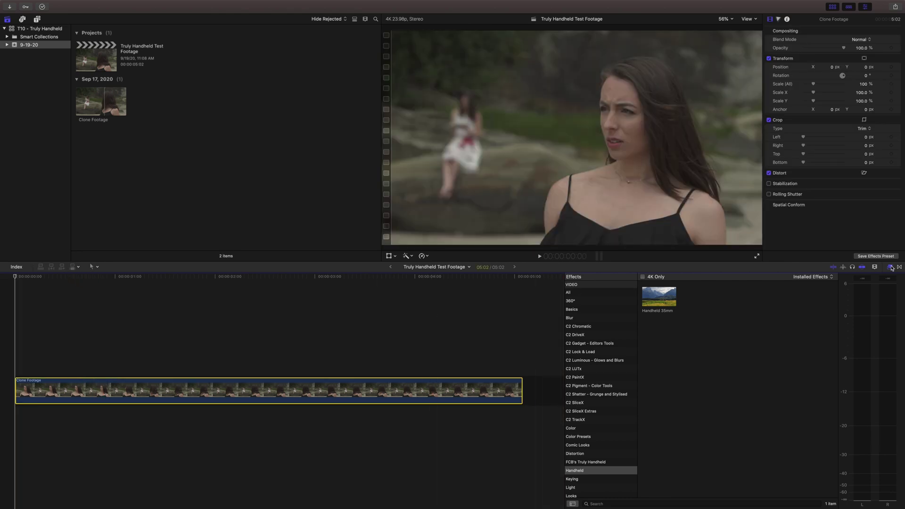
pyautogui.click(572, 471)
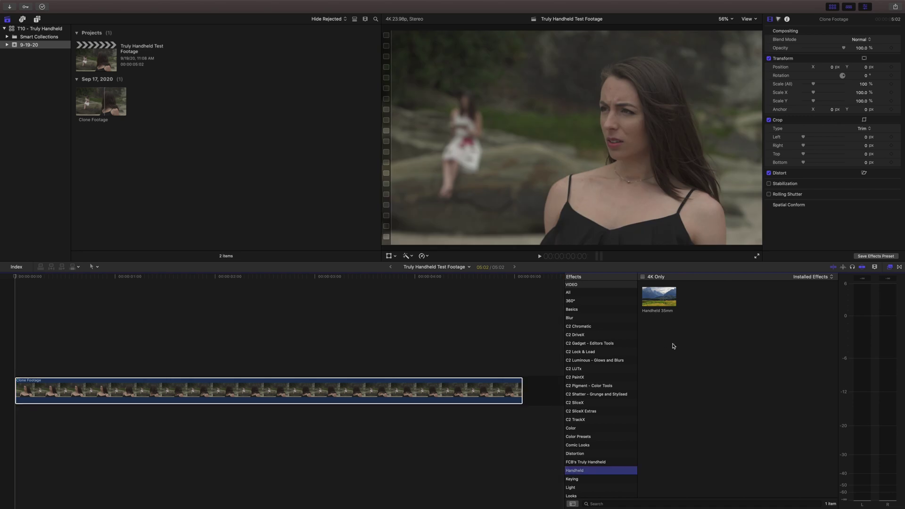
# - Apply Handheld 35mm to the Clone Footage clip, then play and scrub it to review the shake
pyautogui.moveTo(659, 298); pyautogui.dragTo(292, 391)
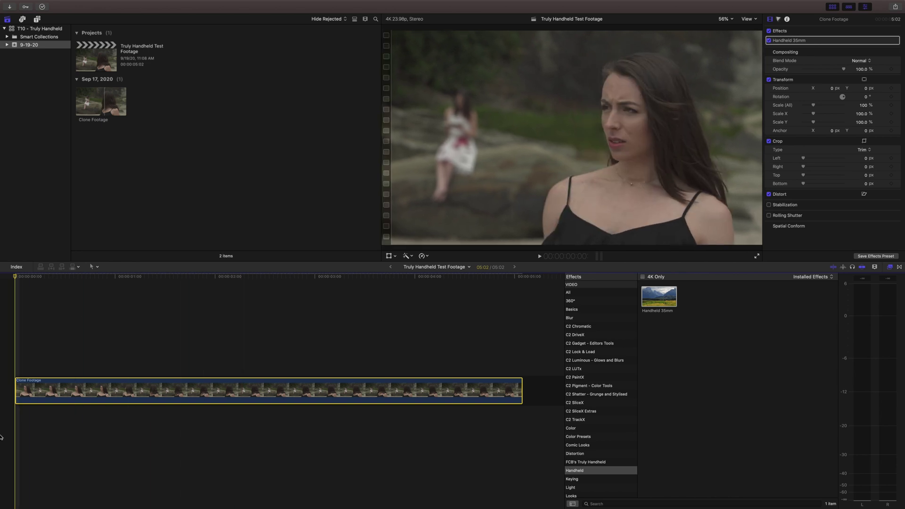
pyautogui.press('space')
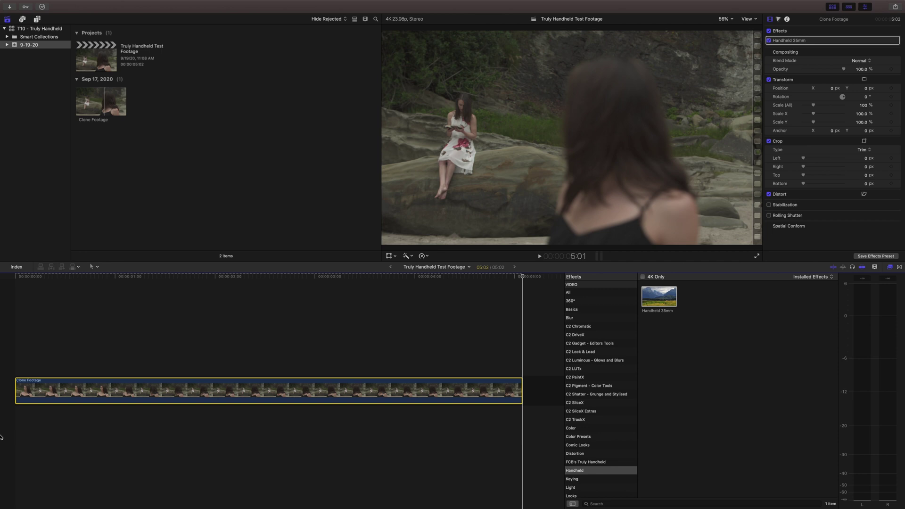
pyautogui.click(216, 280)
pyautogui.moveTo(216, 282); pyautogui.dragTo(15, 358)
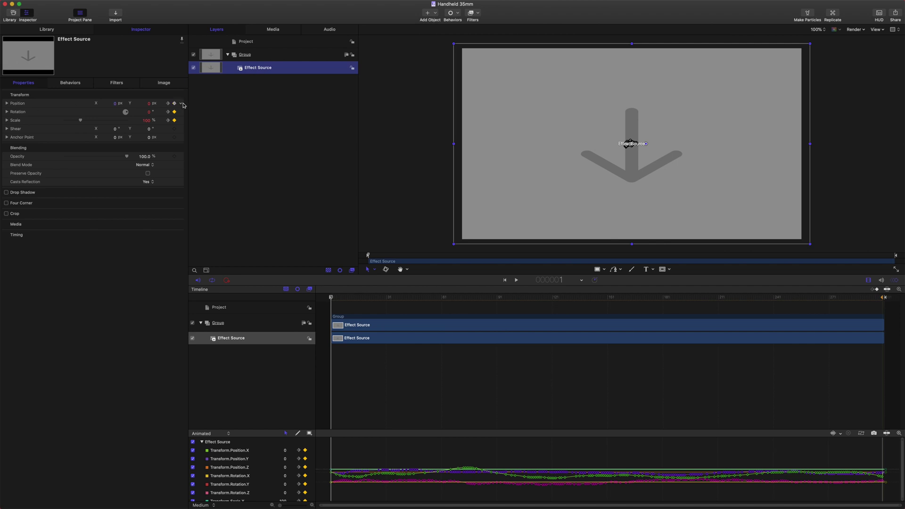
# - Add an Average parameter behavior to the Effect Source's Position
pyautogui.click(182, 103)
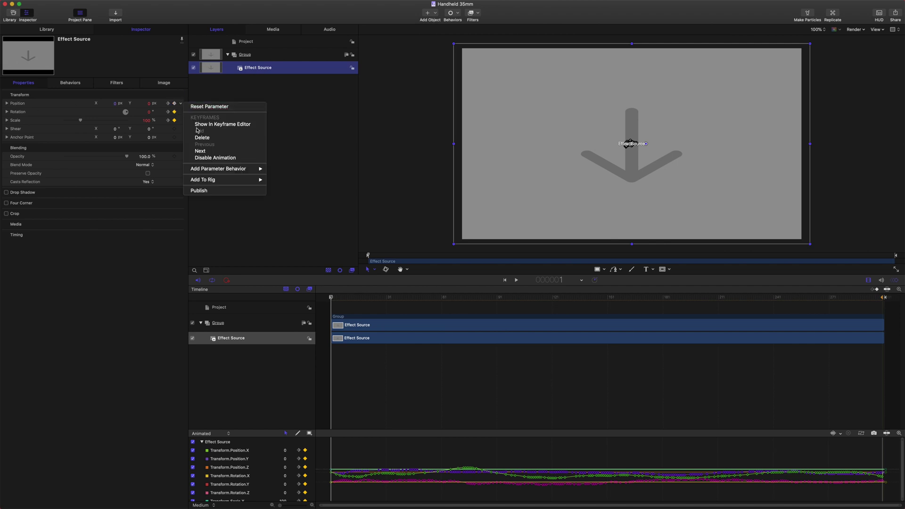
pyautogui.moveTo(206, 171)
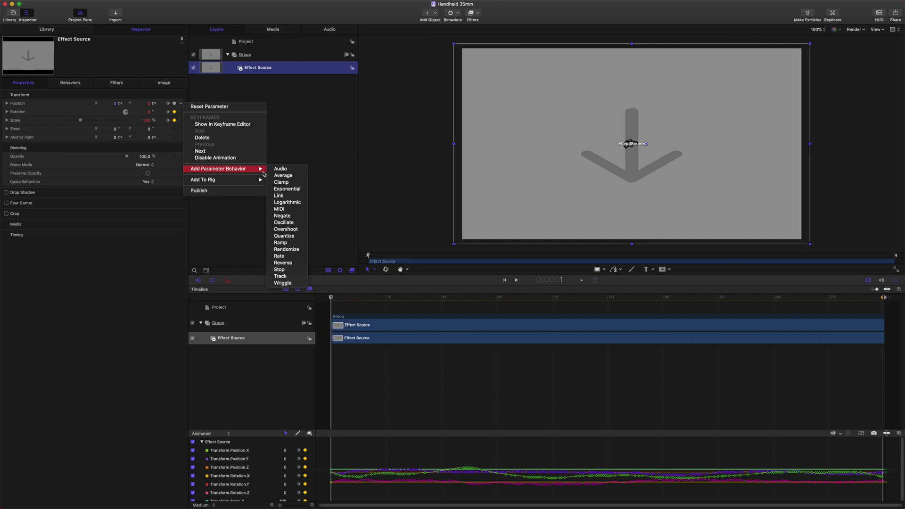
pyautogui.click(298, 178)
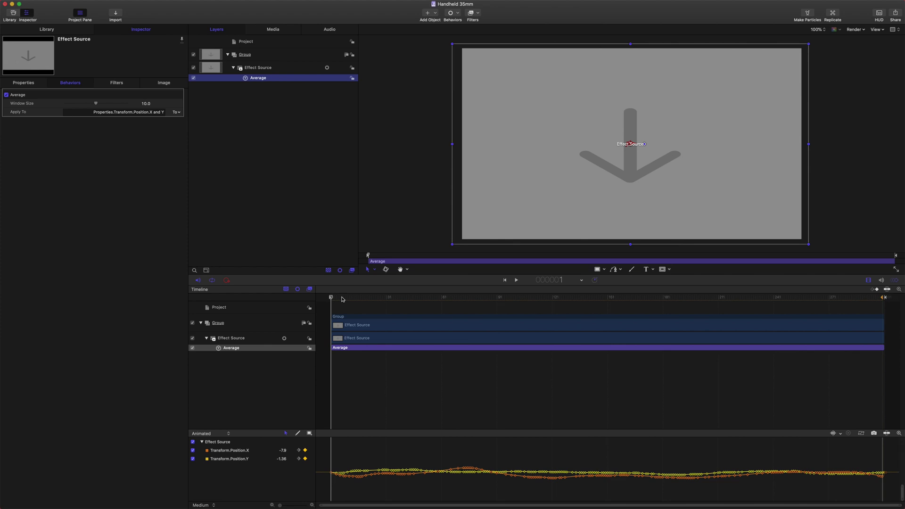
# - Remove the outdated Handheld 35mm effect from the Clone Footage clip
pyautogui.click(33, 4)
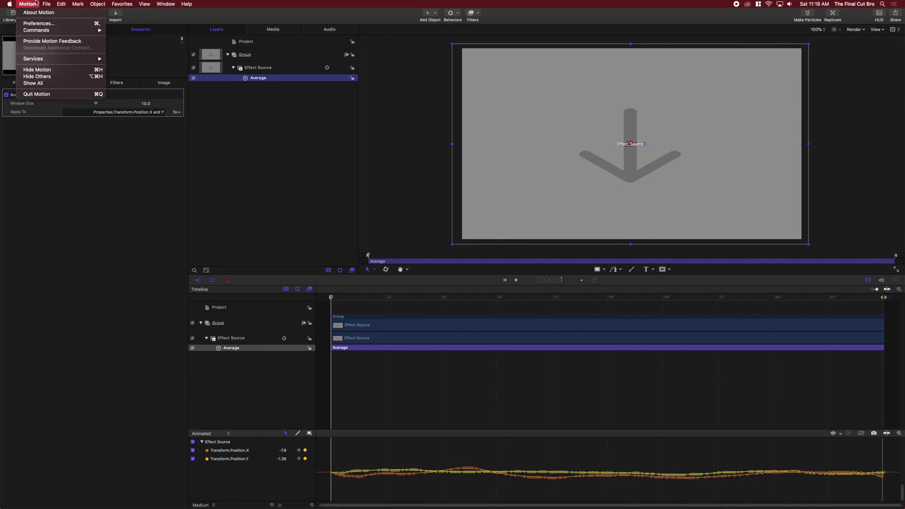
pyautogui.click(250, 170)
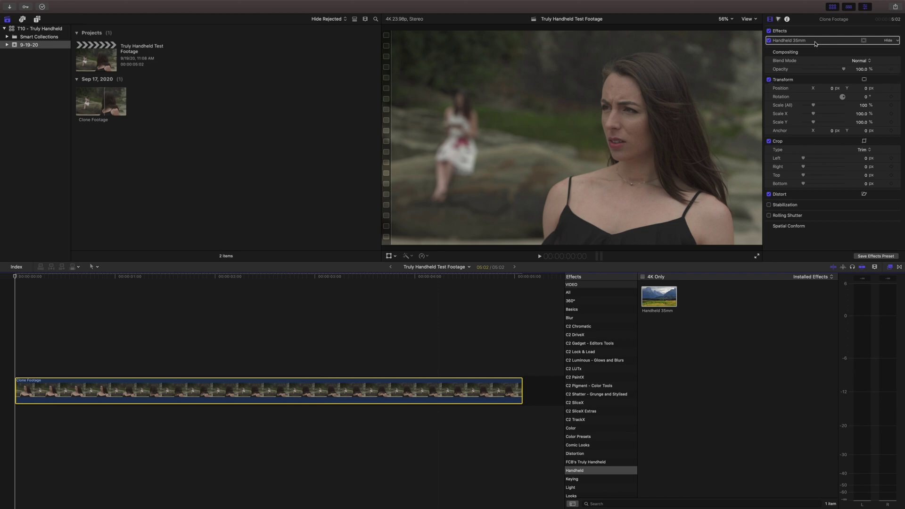
pyautogui.press('Delete')
# - Reapply the updated Handheld 35mm to Clone Footage and play back the averaged, smoother shake
pyautogui.moveTo(674, 299); pyautogui.dragTo(410, 392)
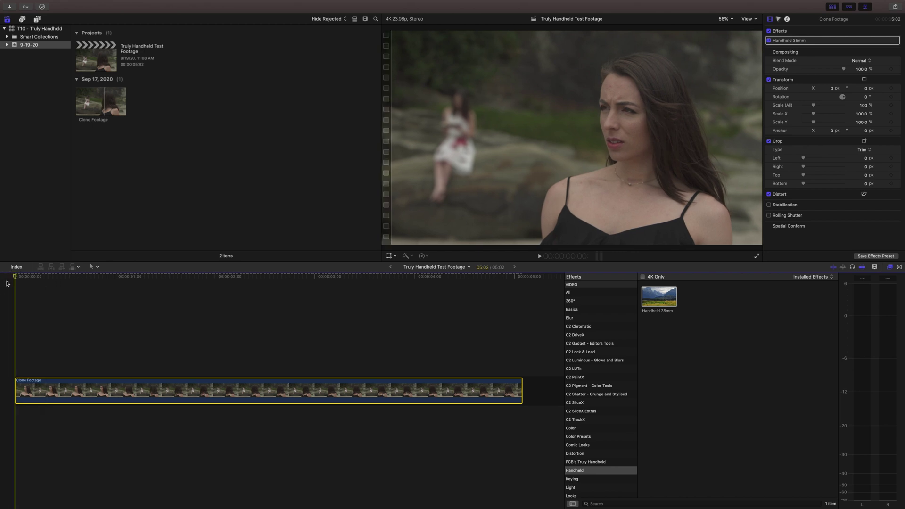
pyautogui.press('space')
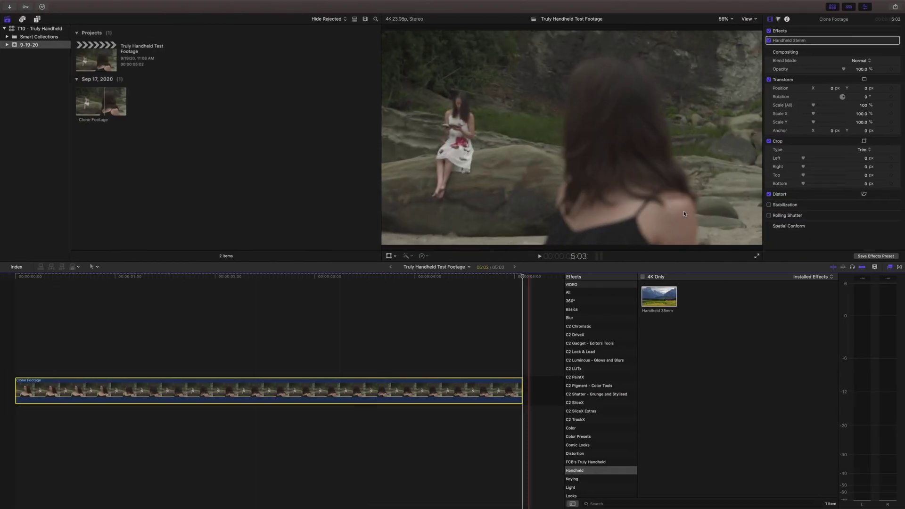
pyautogui.scroll(-1, 841, 44)
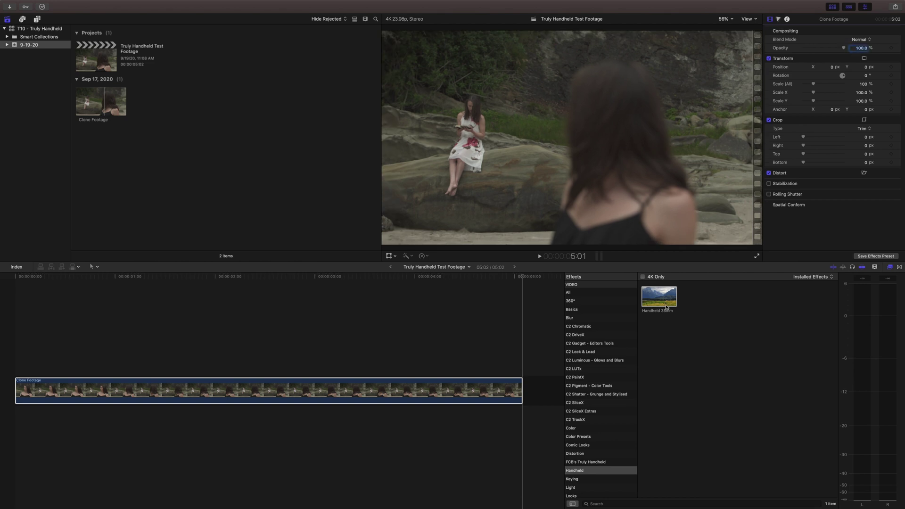
pyautogui.moveTo(666, 307); pyautogui.dragTo(374, 390)
pyautogui.press('space')
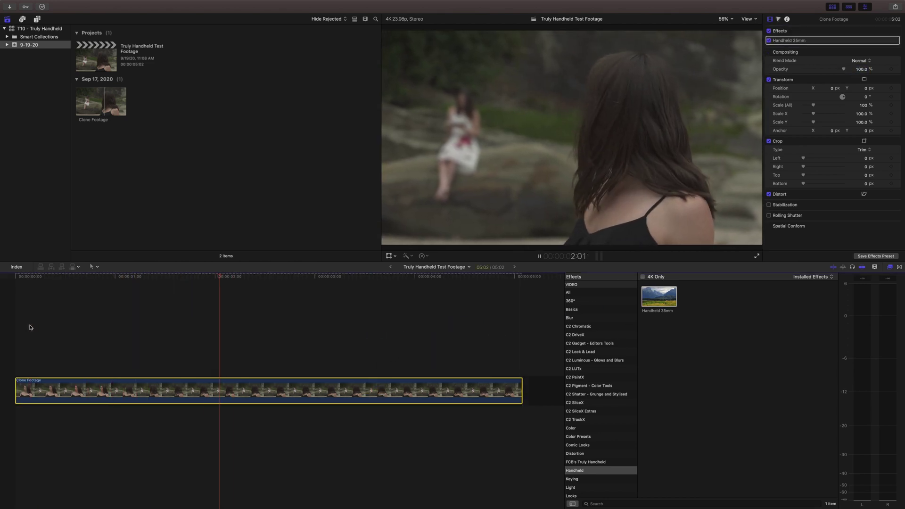
pyautogui.press('space')
# - Select the Effect Source layer and reset its Rotation parameter to clear the rotation animation
pyautogui.click(820, 44)
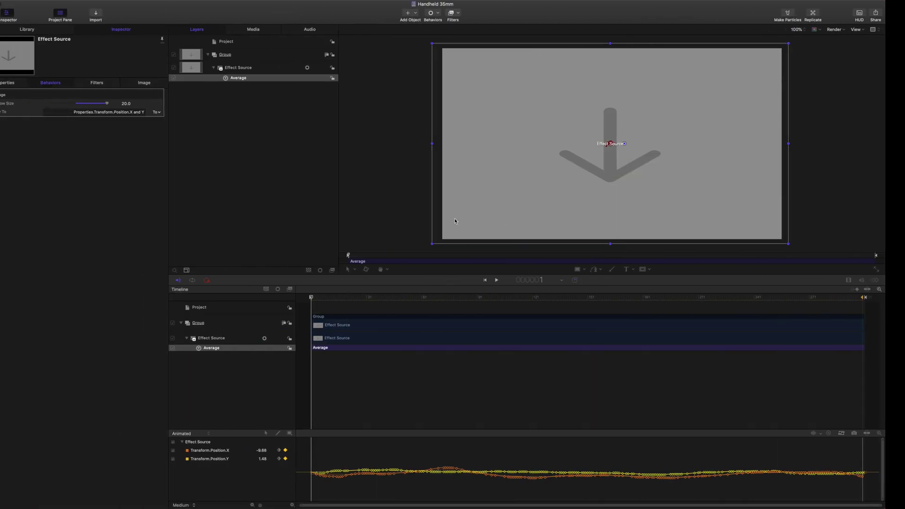
pyautogui.click(259, 141)
pyautogui.click(258, 70)
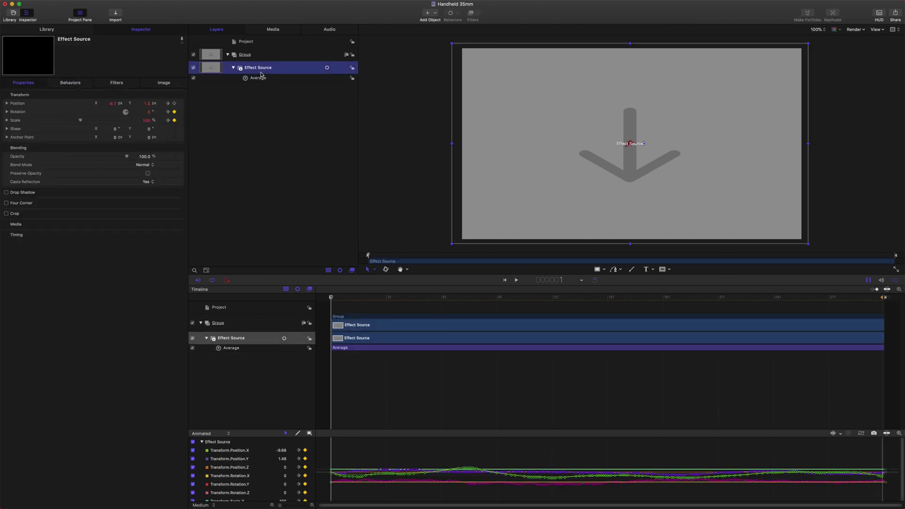
pyautogui.click(181, 112)
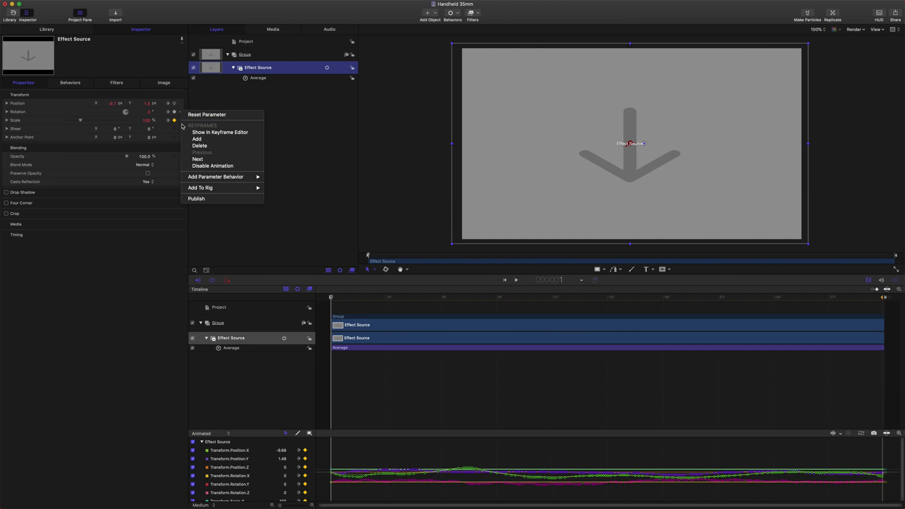
pyautogui.click(195, 115)
# - Back in Final Cut Pro, reapply Handheld 35mm from the clip's start and play it
pyautogui.press('super+Tab')
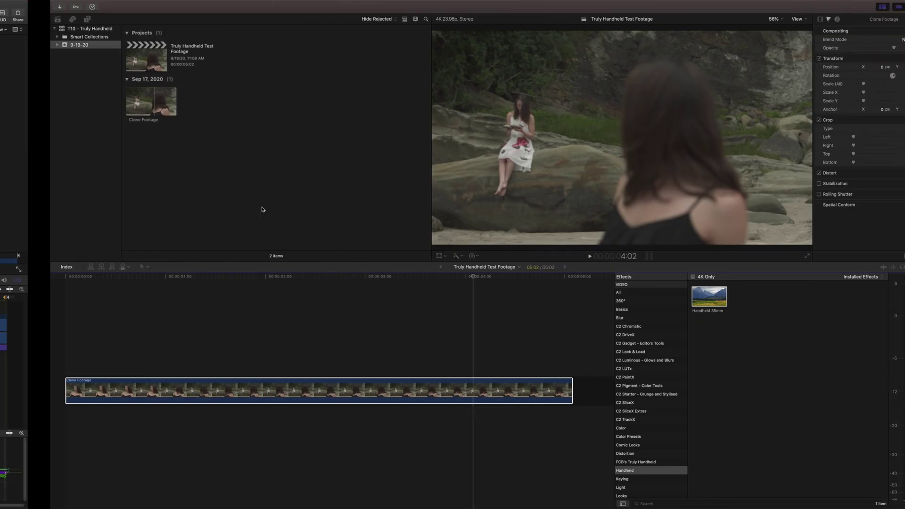
pyautogui.moveTo(179, 272); pyautogui.dragTo(15, 278)
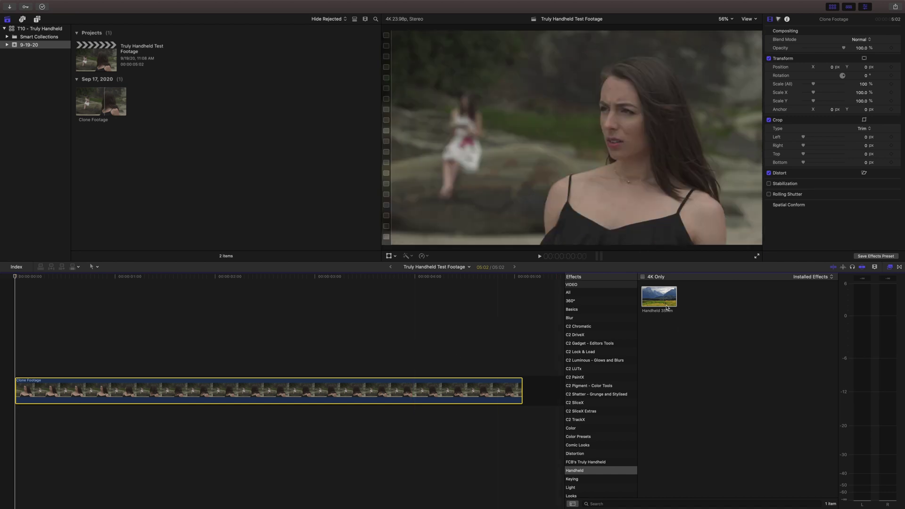
pyautogui.moveTo(659, 296); pyautogui.dragTo(378, 381)
pyautogui.press('space')
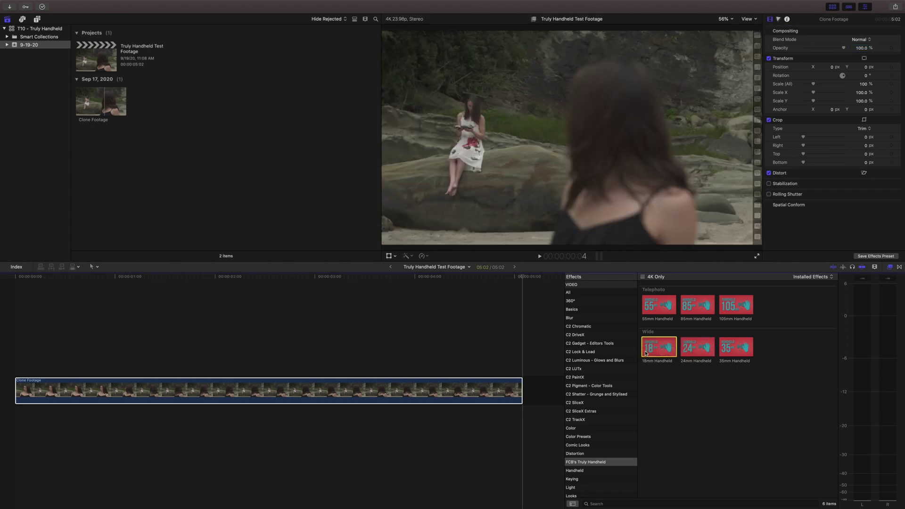
# - Apply the 18mm Handheld preset to Clone Footage and play it from the start
pyautogui.moveTo(659, 347); pyautogui.dragTo(397, 395)
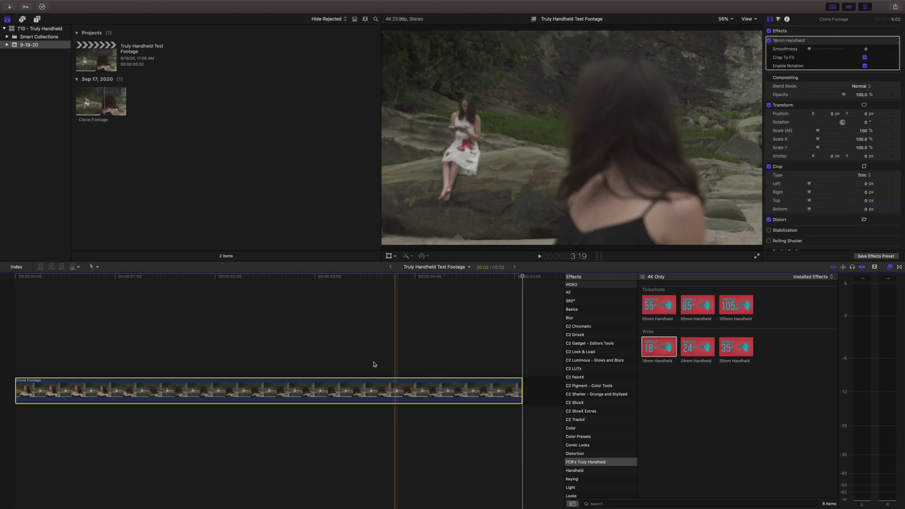
pyautogui.click(202, 276)
pyautogui.click(60, 281)
pyautogui.moveTo(59, 281); pyautogui.dragTo(15, 296)
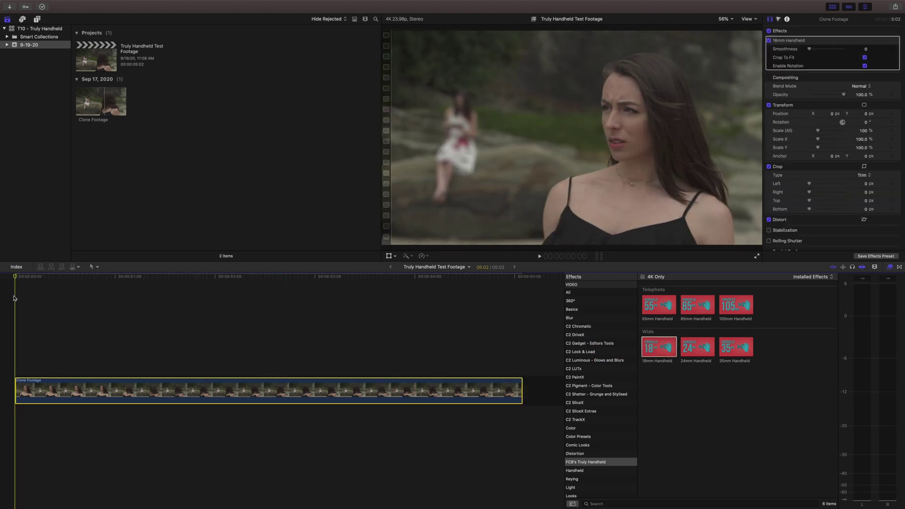
pyautogui.press('space')
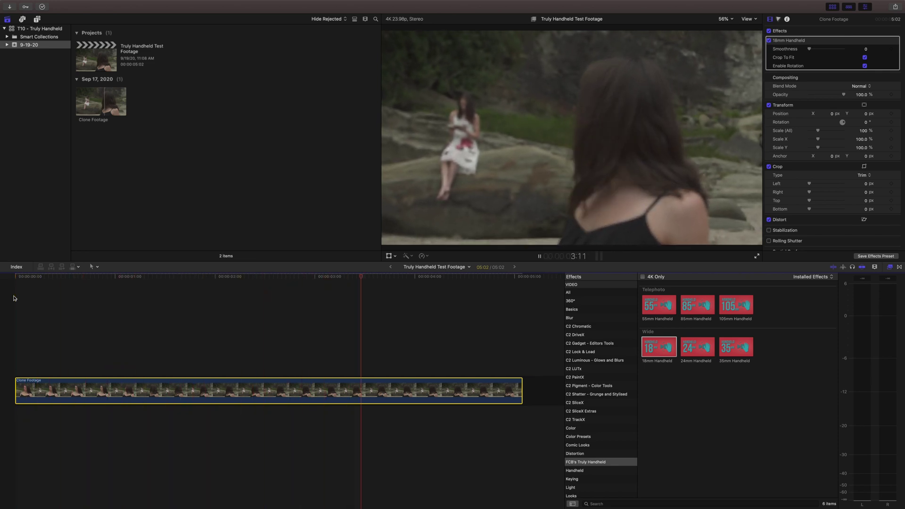
pyautogui.press('space')
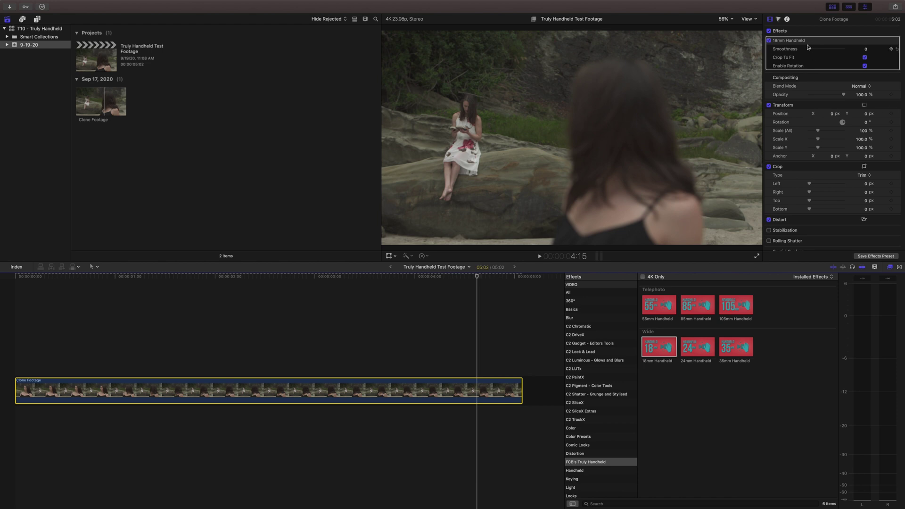
# - Raise the 18mm Handheld Smoothness to 100 and preview the steadier motion
pyautogui.click(782, 50)
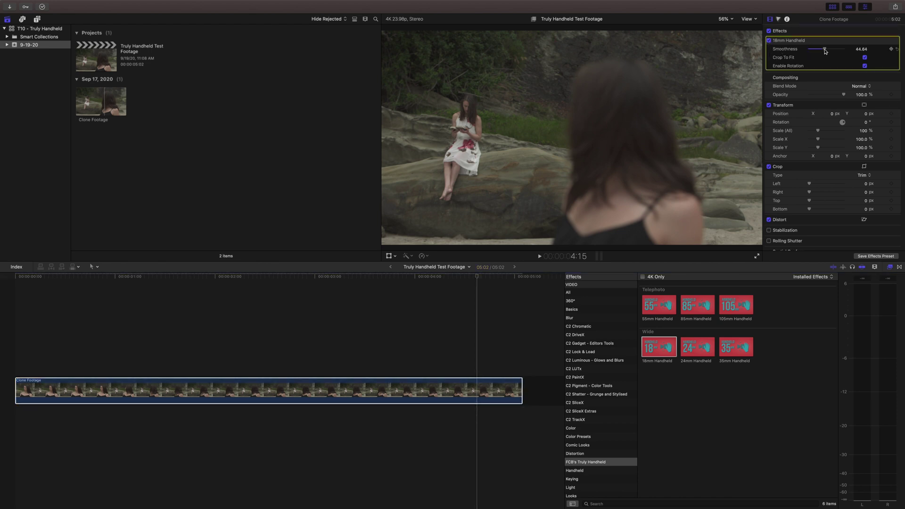
pyautogui.moveTo(824, 51); pyautogui.dragTo(843, 49)
pyautogui.moveTo(98, 283); pyautogui.dragTo(21, 283)
pyautogui.press('space')
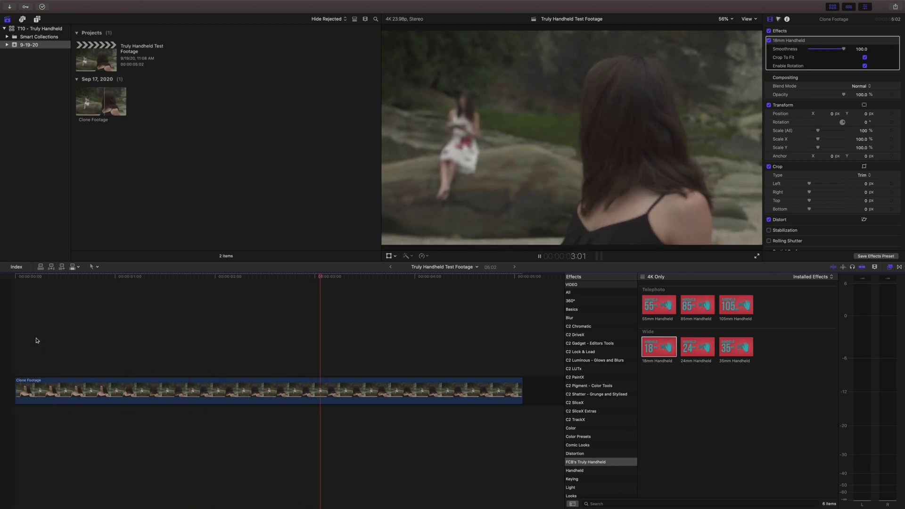
pyautogui.press('space')
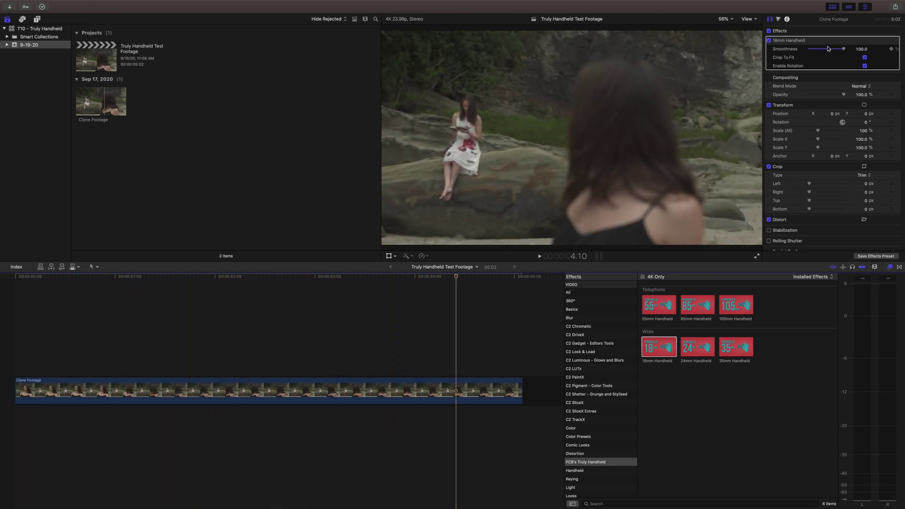
# - Replace the 18mm effect with 55mm Handheld and play the clip from the start
pyautogui.press('BackSpace')
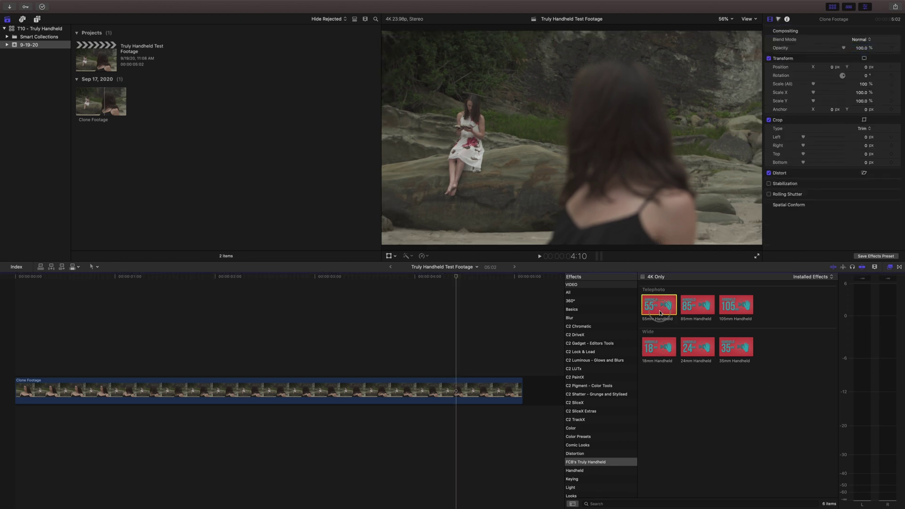
pyautogui.moveTo(660, 313)
pyautogui.mouseDown()
pyautogui.moveTo(259, 379)
pyautogui.moveTo(247, 391)
pyautogui.mouseUp()
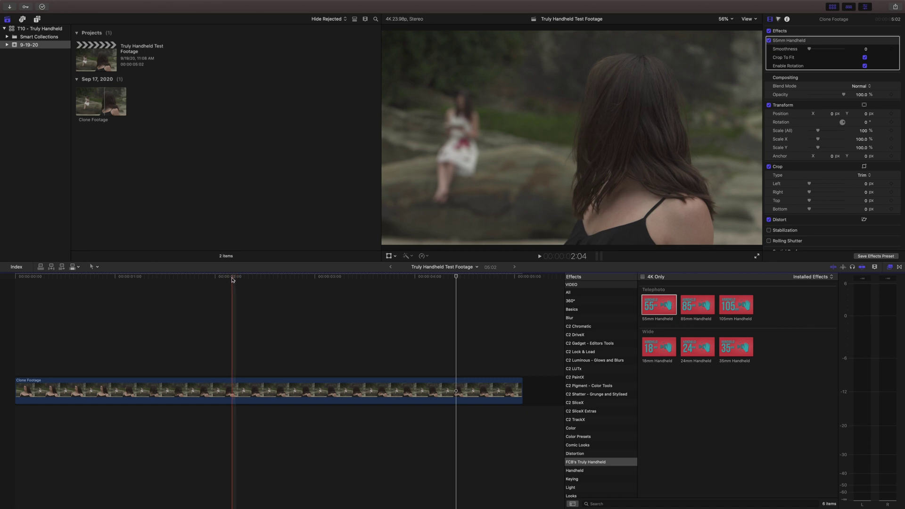
pyautogui.moveTo(231, 280); pyautogui.dragTo(15, 281)
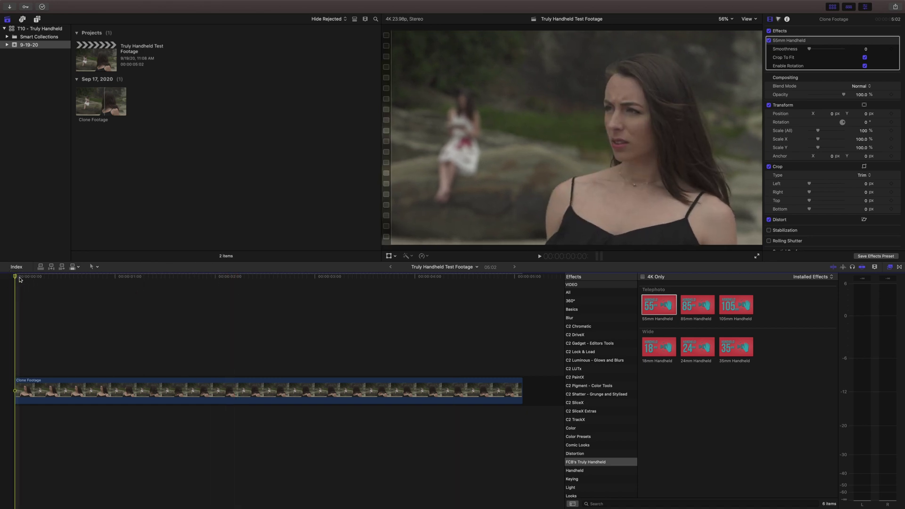
pyautogui.press('space')
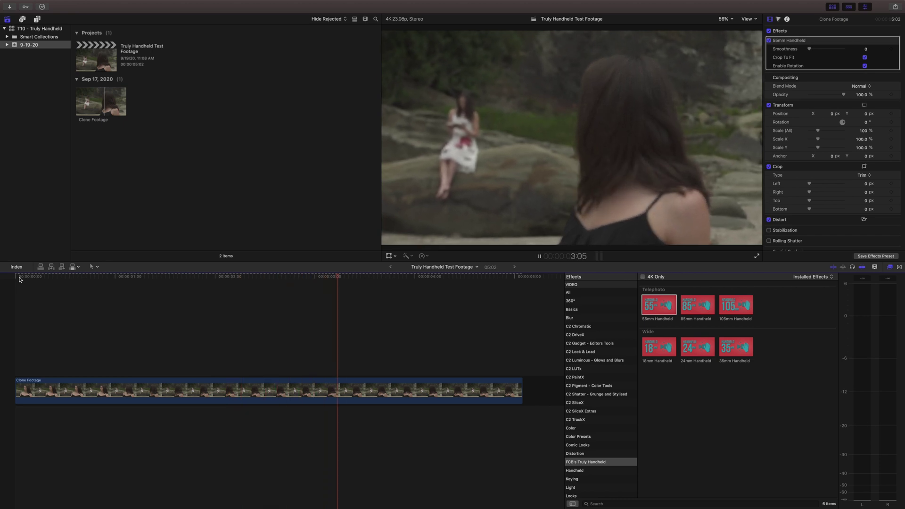
pyautogui.press('space')
# - Set 55mm Smoothness to 100, turn off Crop To Fit, and try then undo a 130% scale
pyautogui.moveTo(809, 48); pyautogui.dragTo(843, 48)
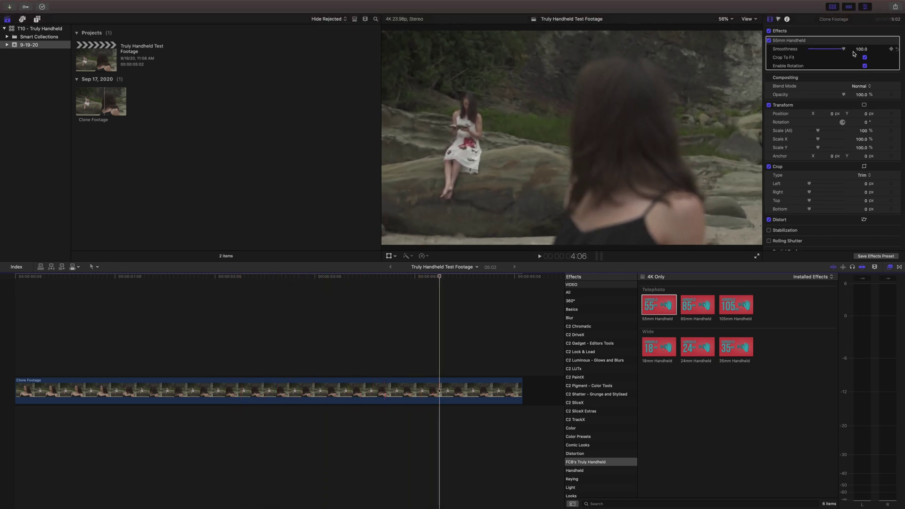
pyautogui.press('space')
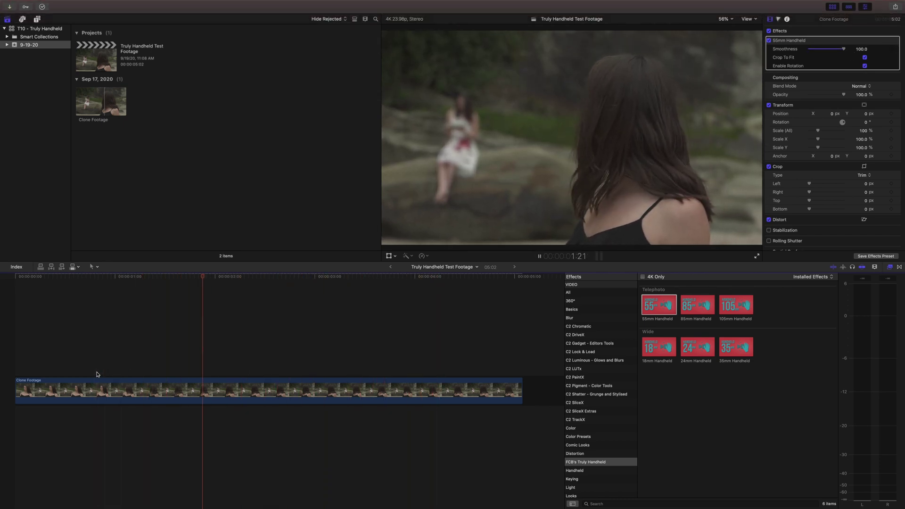
pyautogui.press('space')
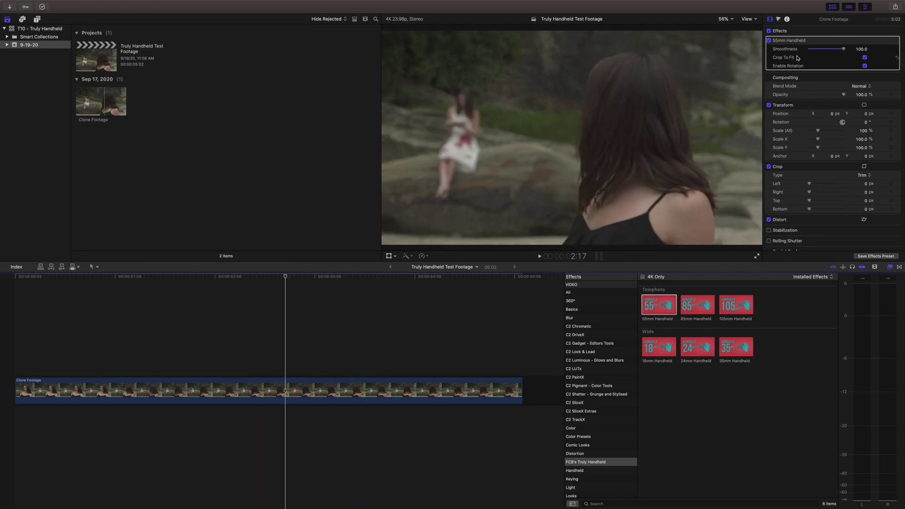
pyautogui.click(864, 57)
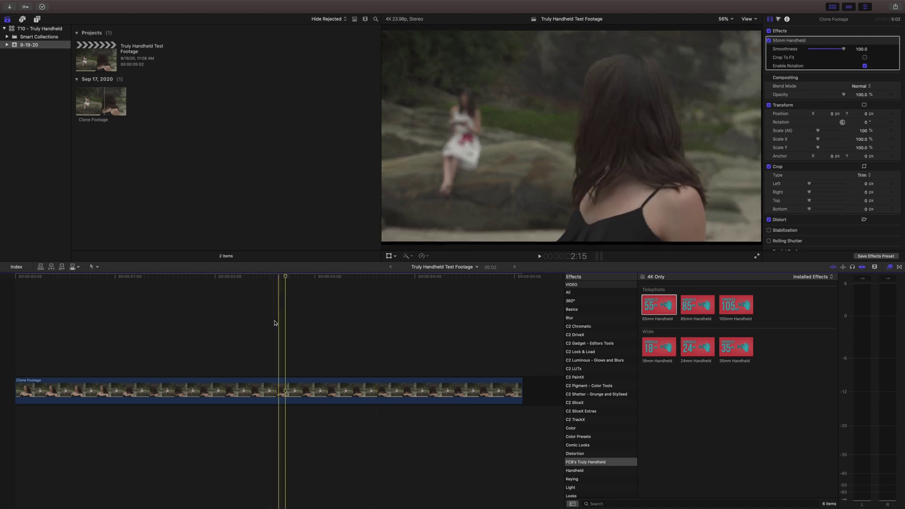
pyautogui.click(123, 306)
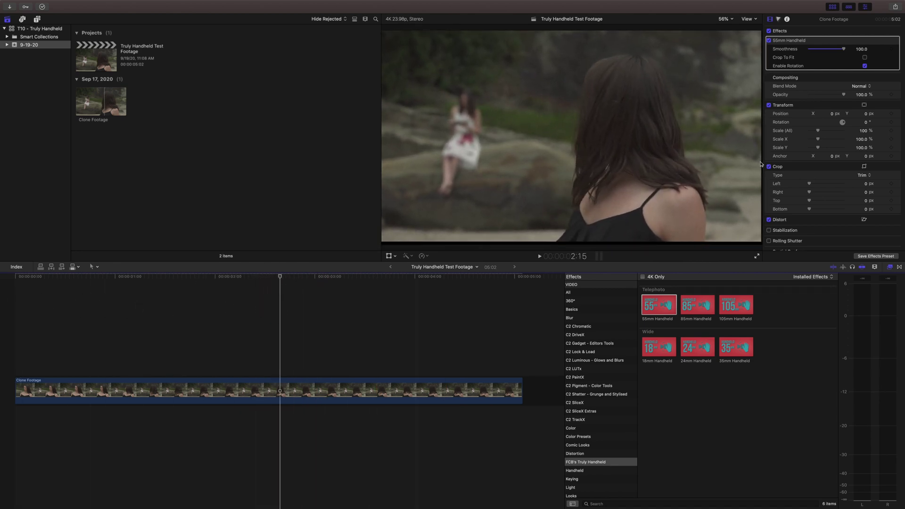
pyautogui.moveTo(816, 129); pyautogui.dragTo(821, 132)
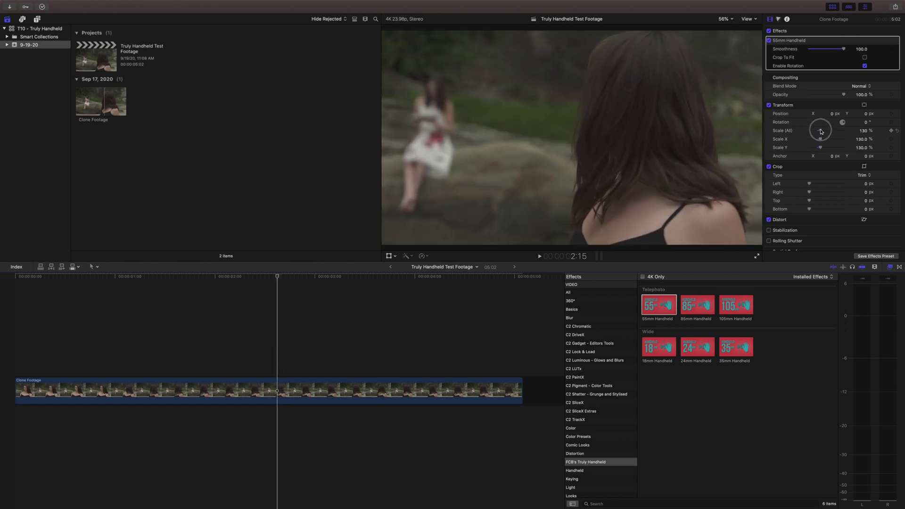
pyautogui.press('super+z')
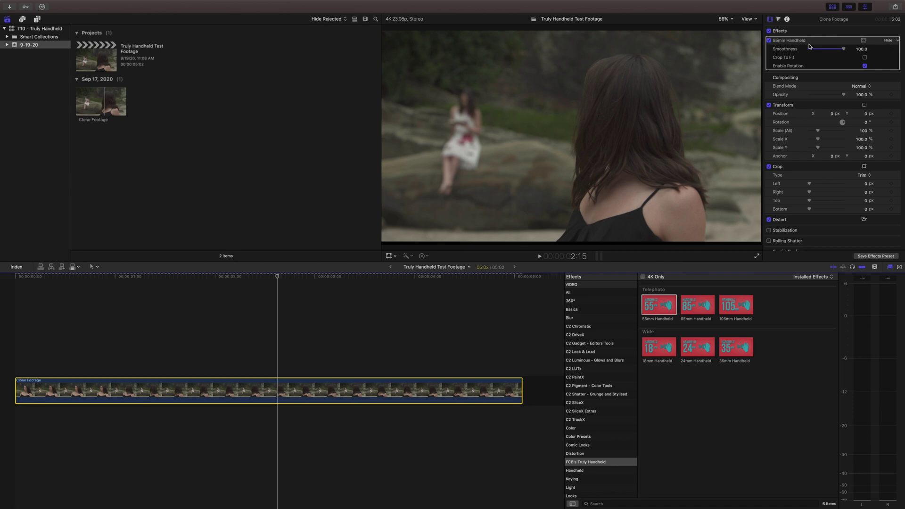
# - Apply the 105mm Handheld preset to the clip and play it from near the start
pyautogui.moveTo(735, 305); pyautogui.dragTo(284, 403)
pyautogui.moveTo(277, 276); pyautogui.dragTo(14, 282)
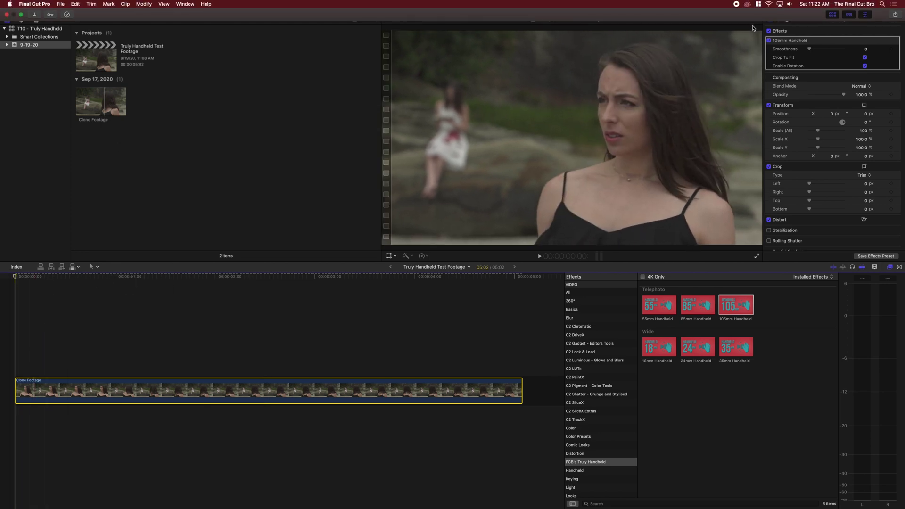
pyautogui.press('space')
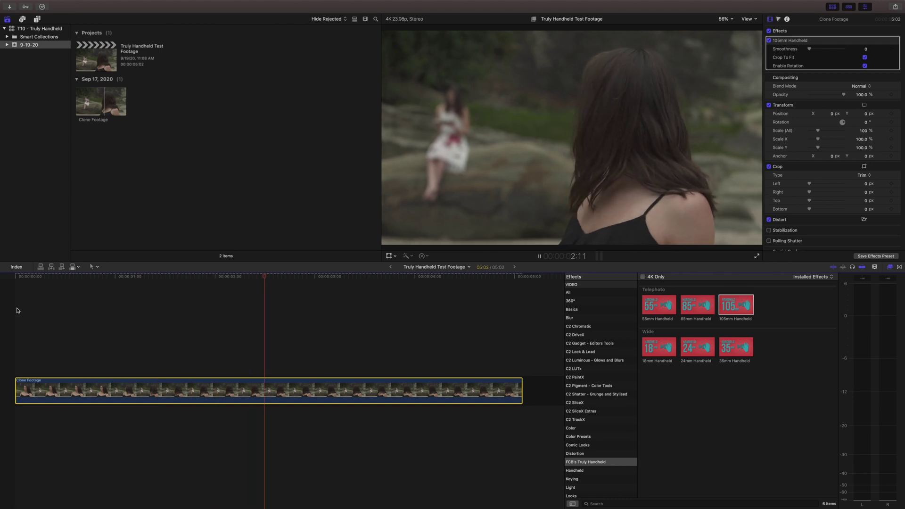
pyautogui.press('space')
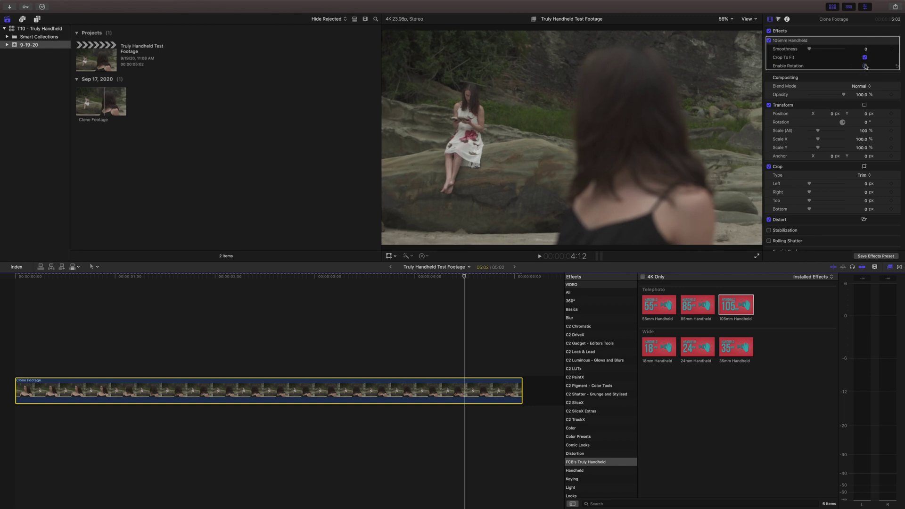
pyautogui.click(107, 382)
pyautogui.press('space')
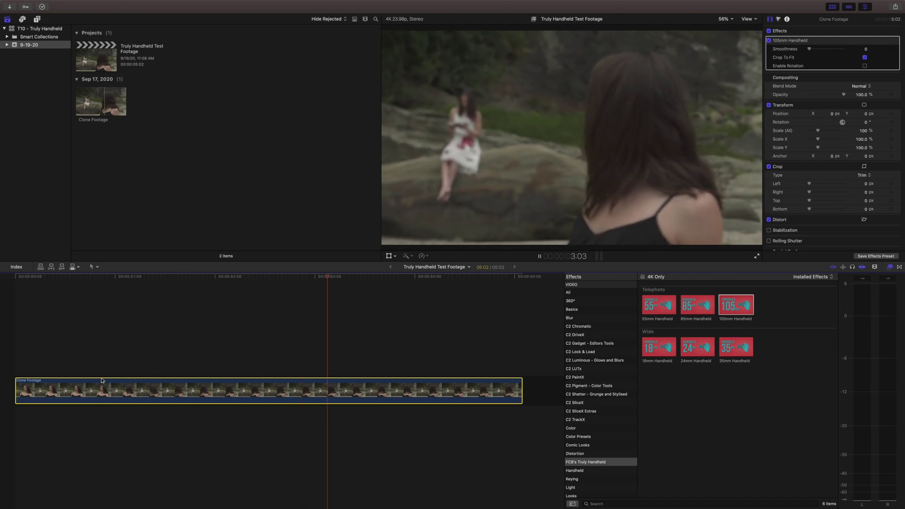
pyautogui.press('space')
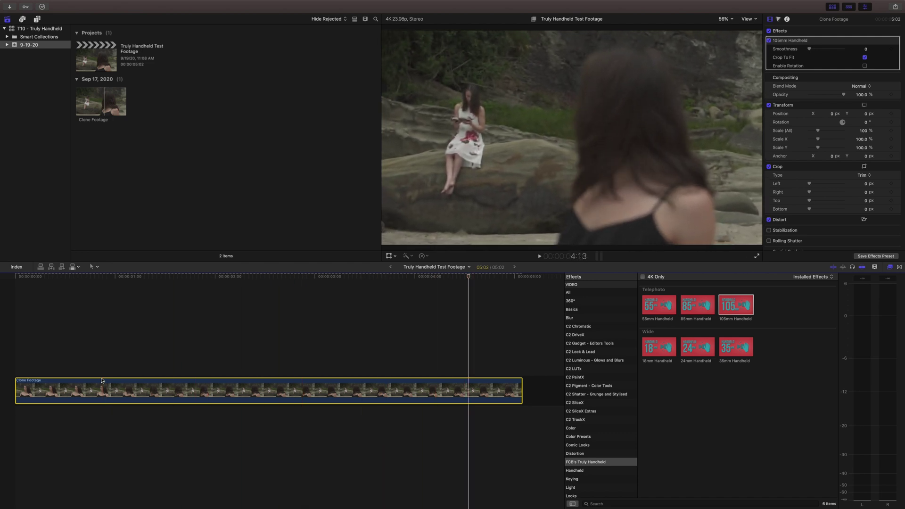
# - Turn off Crop To Fit, raise 105mm Smoothness to 100, and replay from the start
pyautogui.click(864, 57)
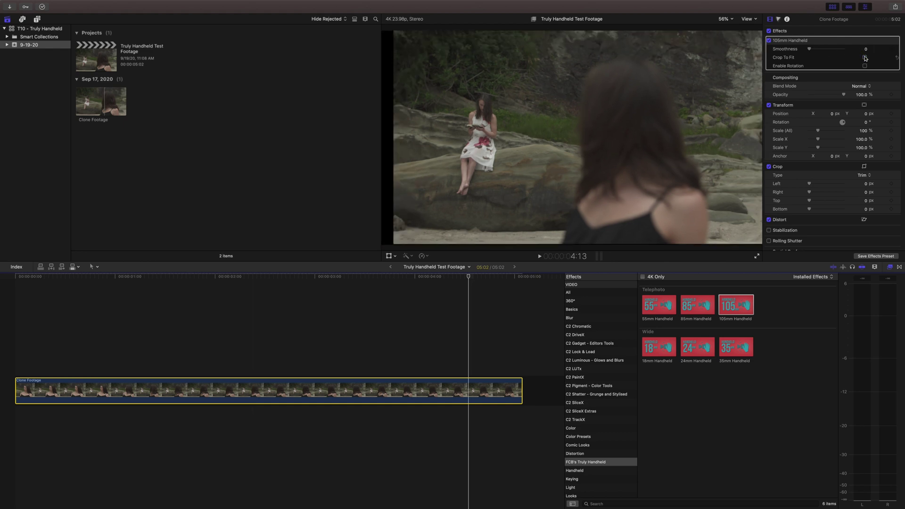
pyautogui.moveTo(809, 48); pyautogui.dragTo(843, 49)
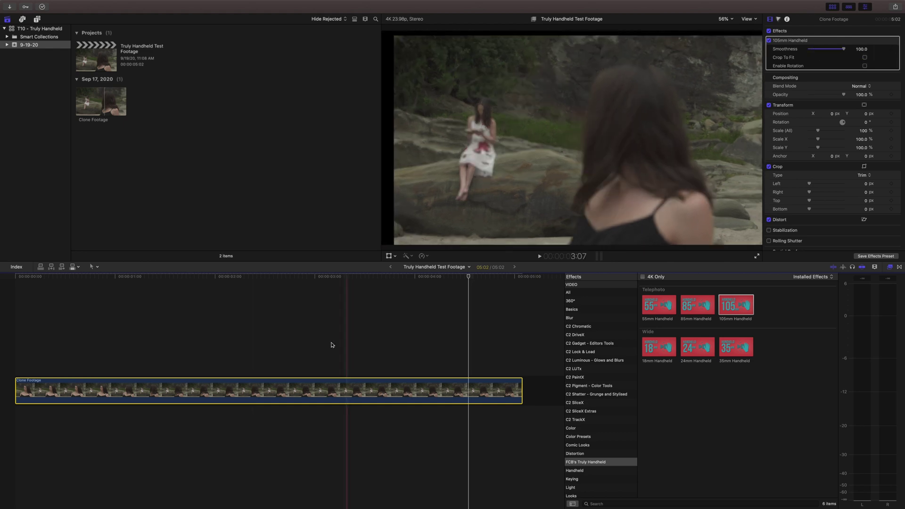
pyautogui.press('Home')
pyautogui.press('space')
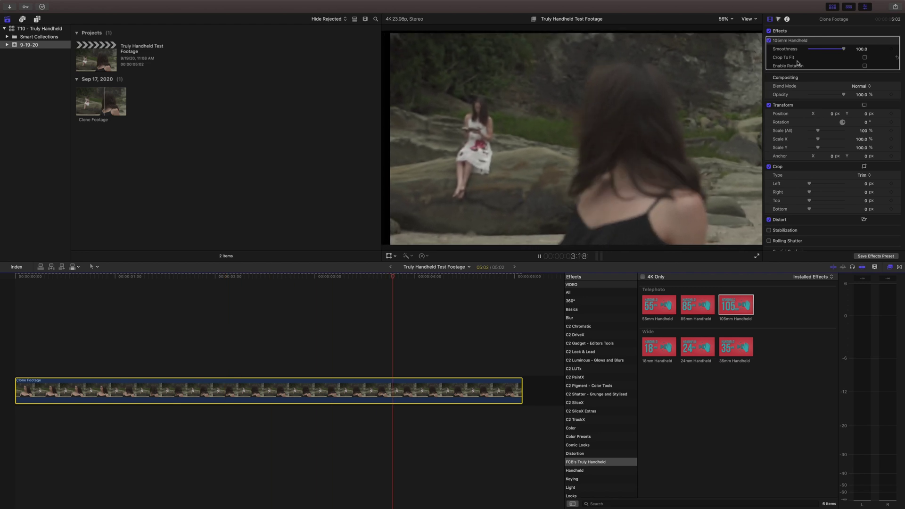
pyautogui.press('space')
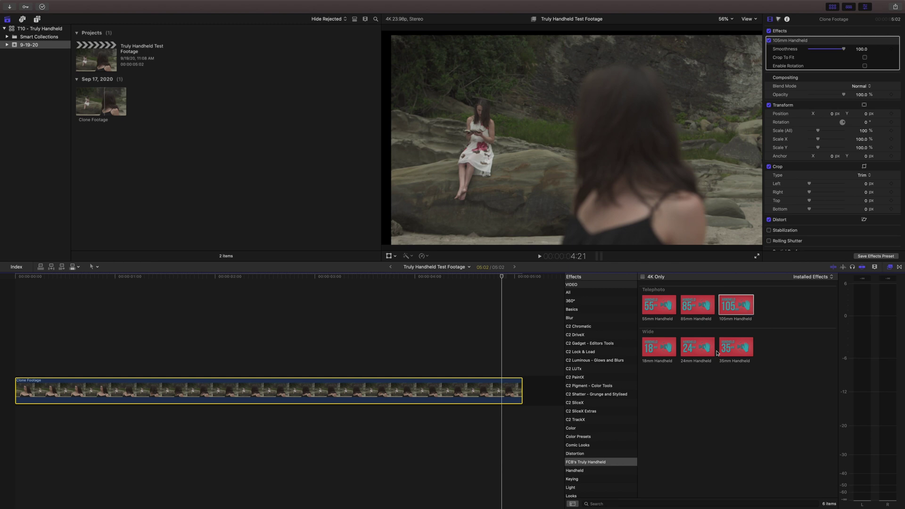
# - Open the 18mm Handheld effect in Motion, scrub its animation, and return to the first frame
pyautogui.rightClick(665, 349)
pyautogui.click(678, 358)
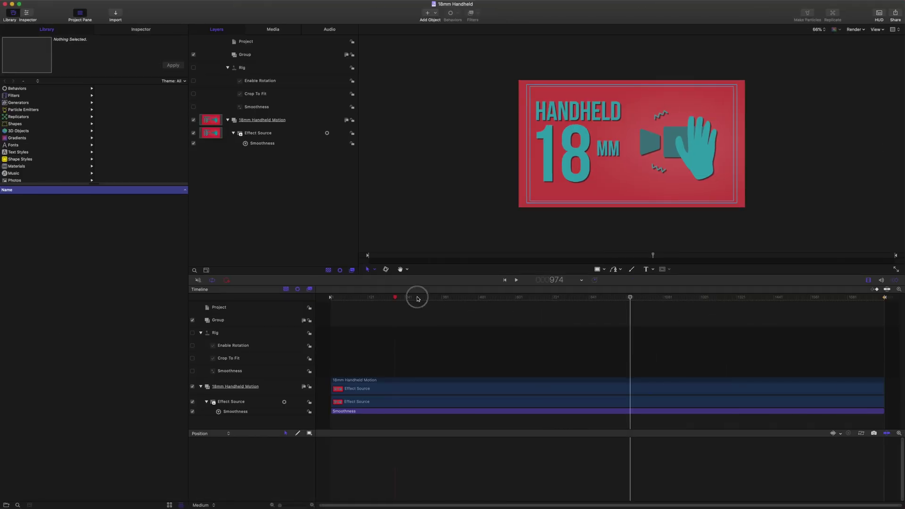
pyautogui.moveTo(416, 297); pyautogui.dragTo(786, 306)
pyautogui.press('Home')
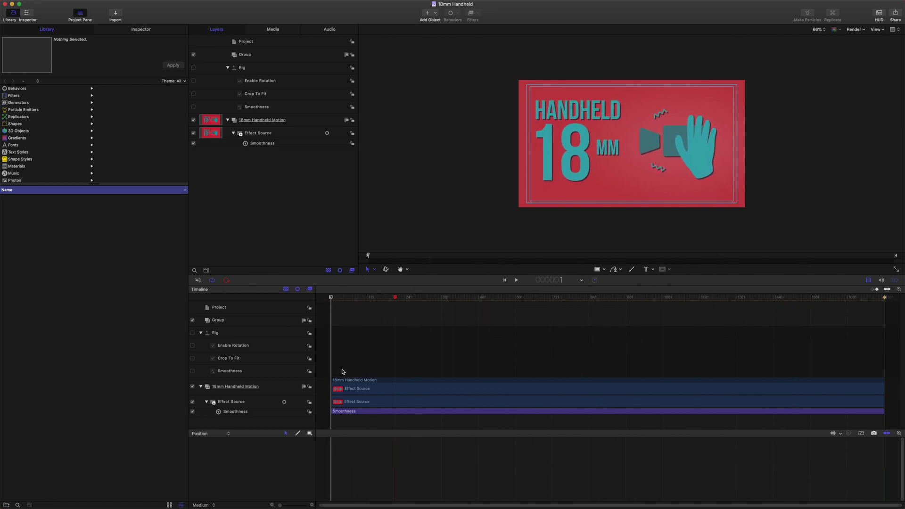